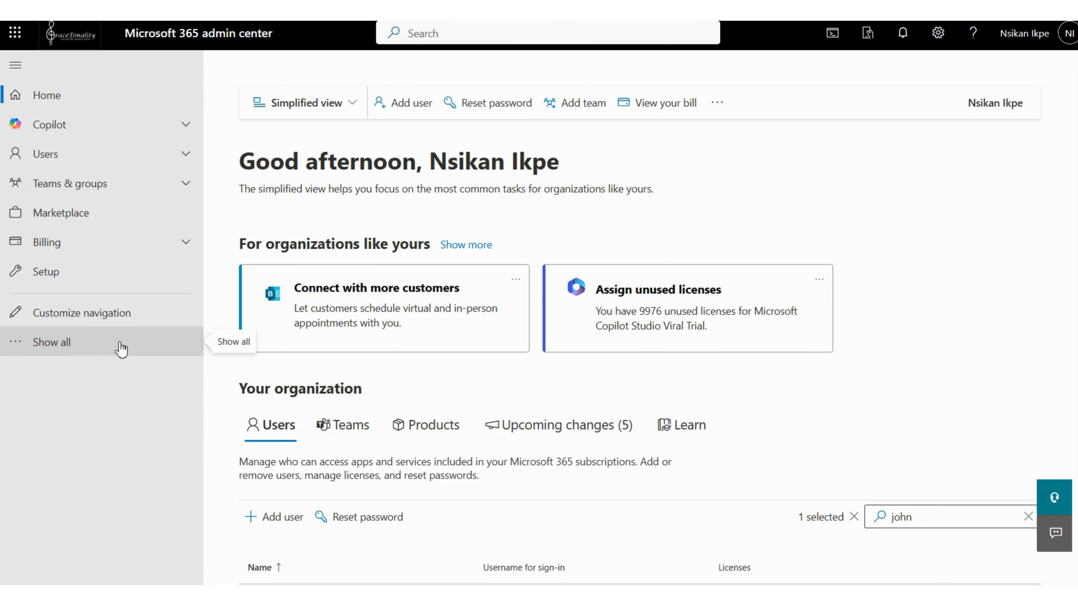
- Open the Exchange admin center from the full list of admin centers and dismiss the new-menu introduction
left_click(67, 349)
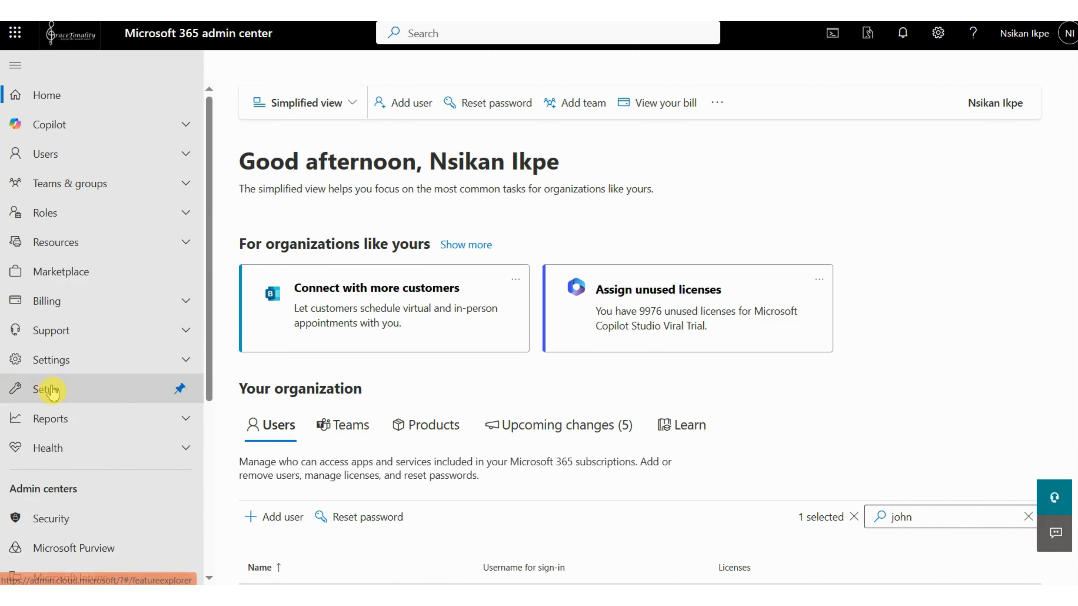
scroll(57, 395, "down", 3)
scroll(58, 395, "down", 3)
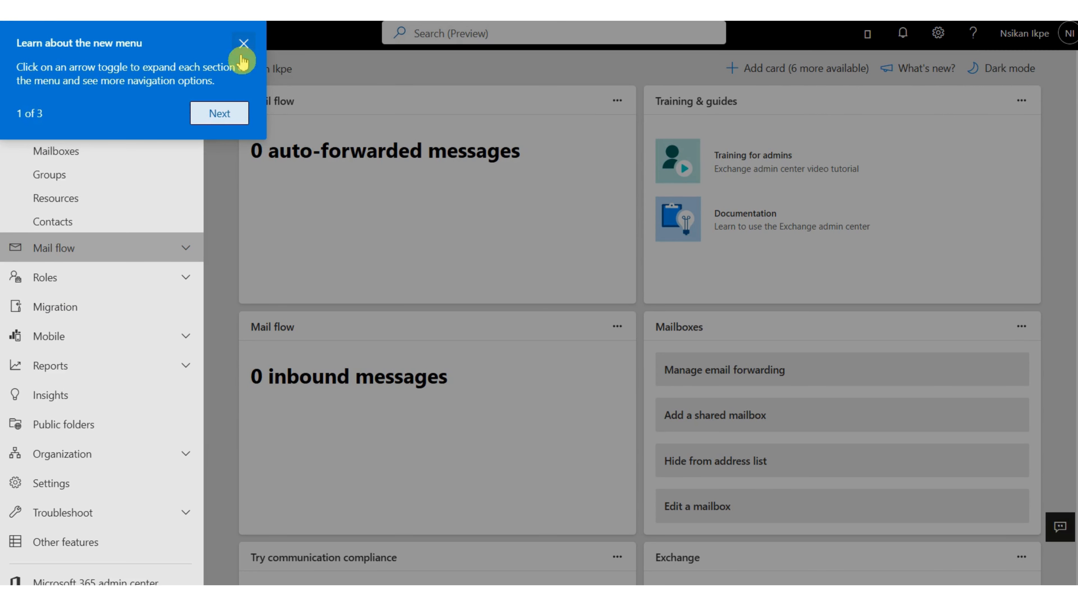
left_click(243, 47)
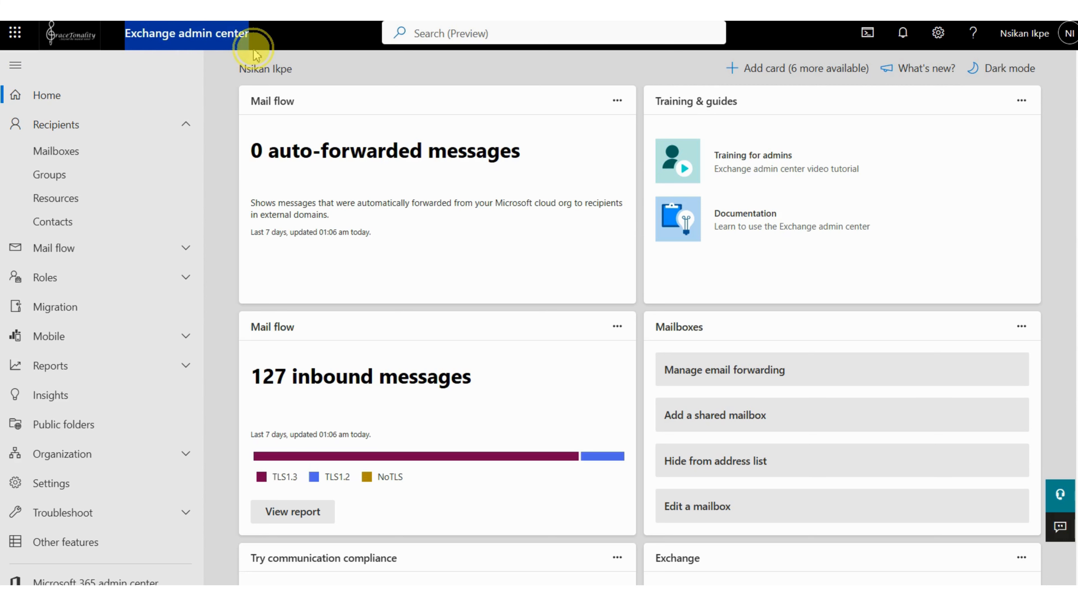
mouse_move(258, 54)
left_mouse_down()
mouse_move(258, 68)
mouse_move(263, 48)
left_mouse_up()
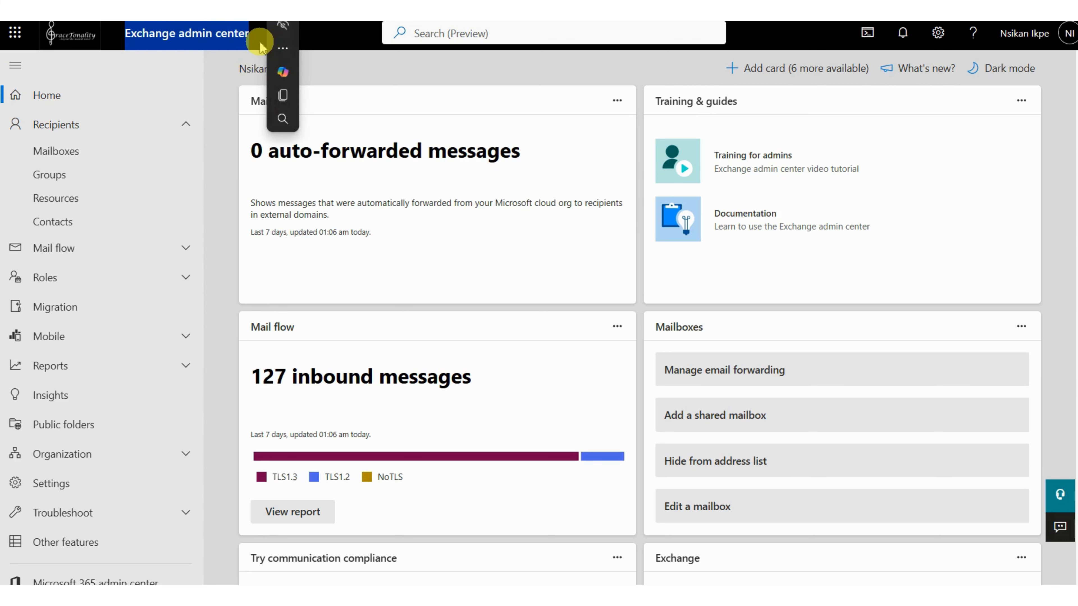
left_click(260, 43)
- Start adding a group from the recipients' distribution lists and choose Distribution as the group type
left_click(56, 183)
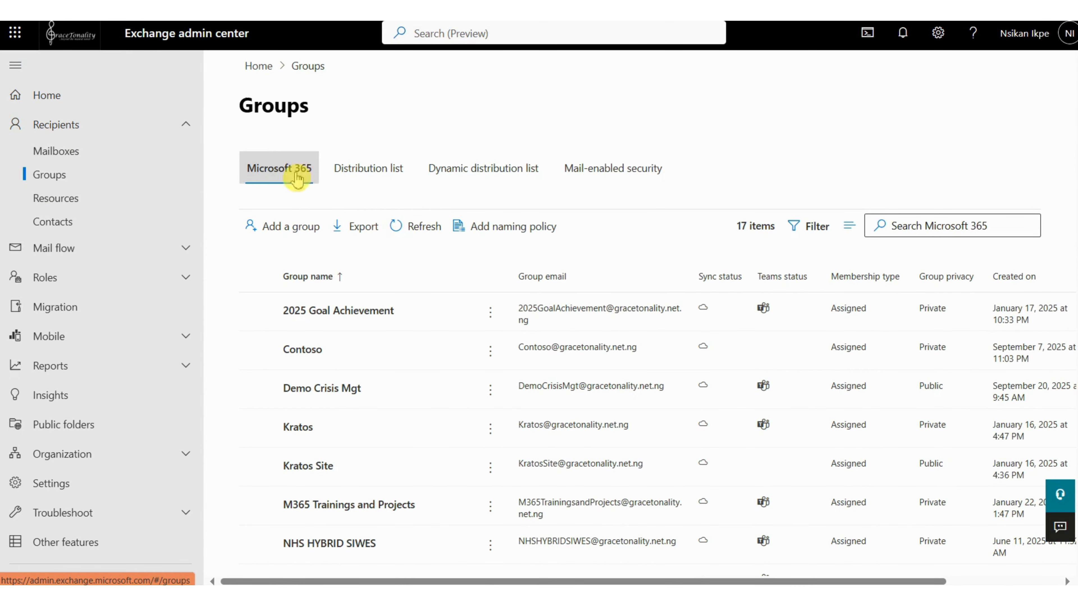
left_click(368, 177)
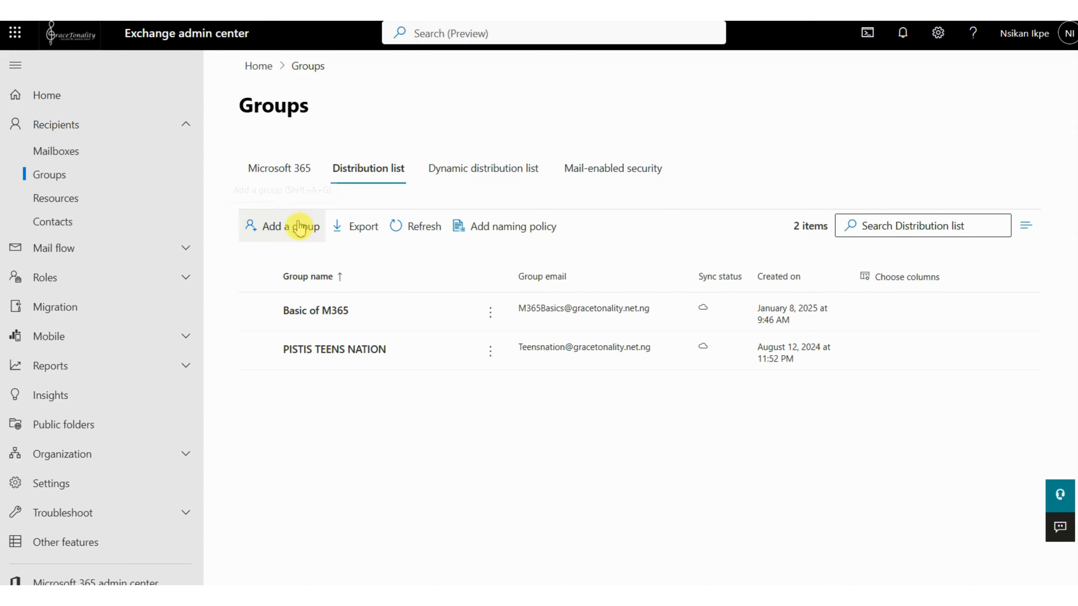
left_click(289, 231)
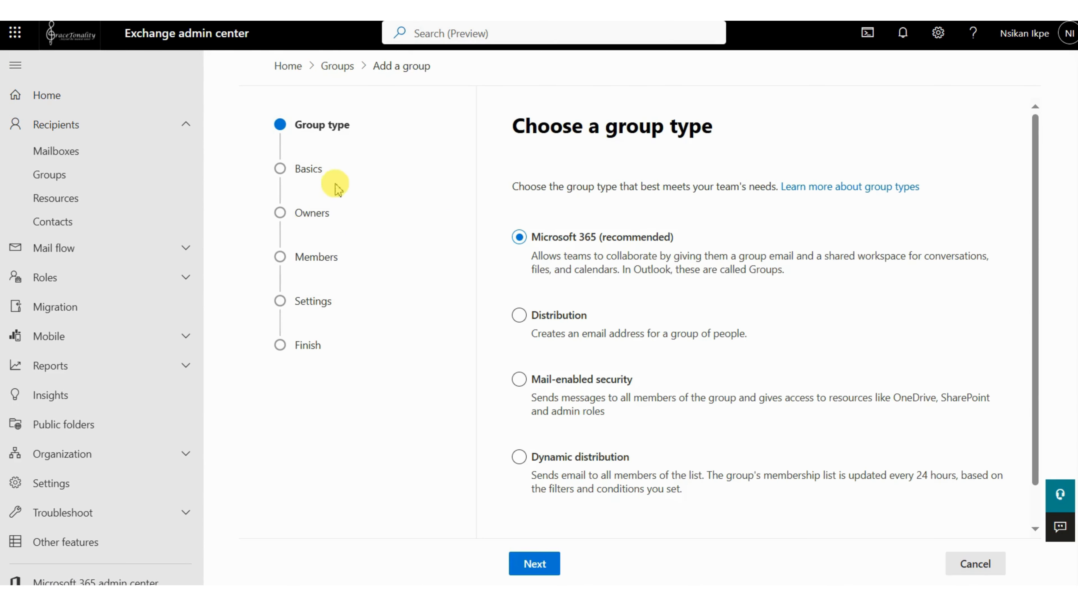
left_click(518, 316)
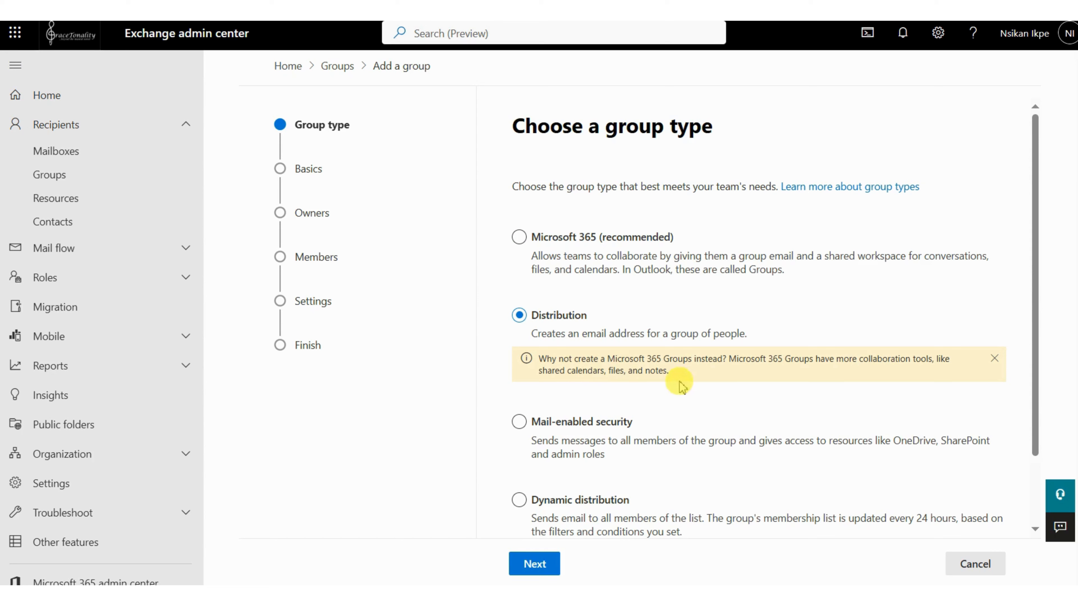
left_click(994, 358)
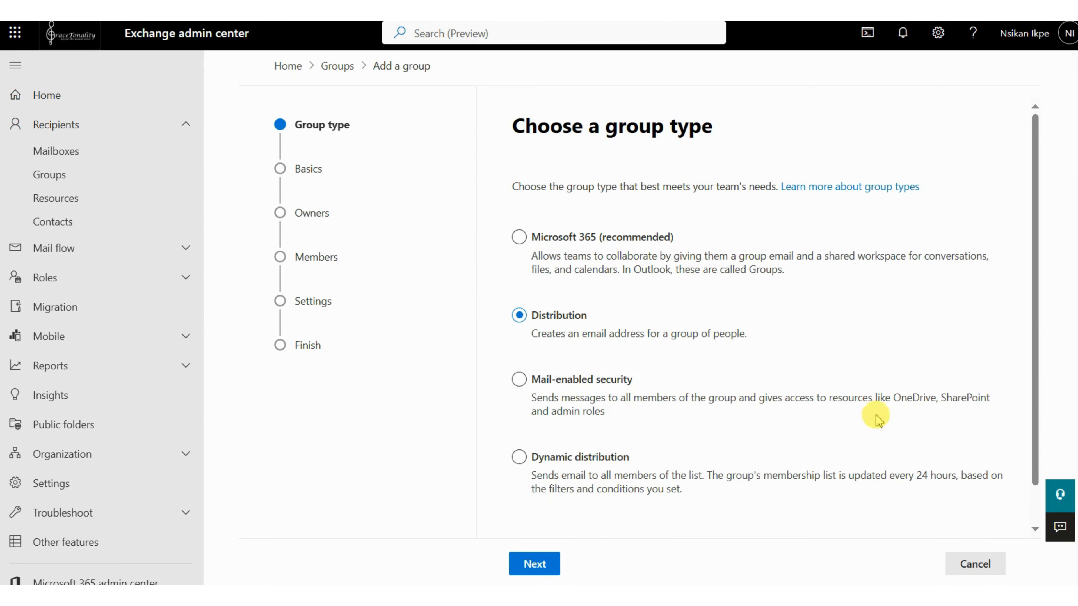
left_click(536, 565)
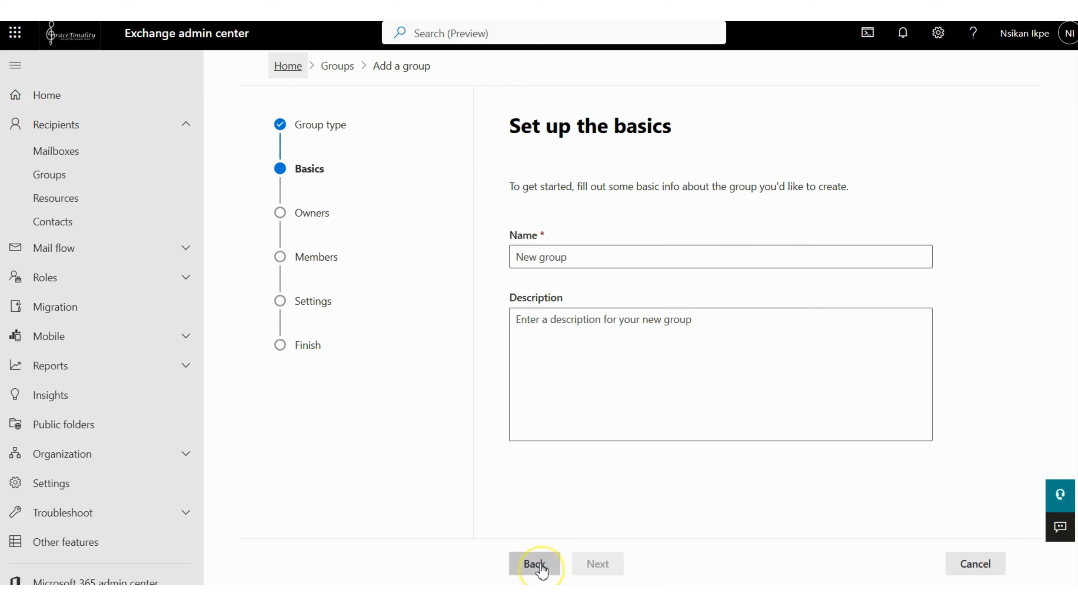
- Name the new group "HR Updates" and describe it as "Updates from HR"
left_click(590, 259)
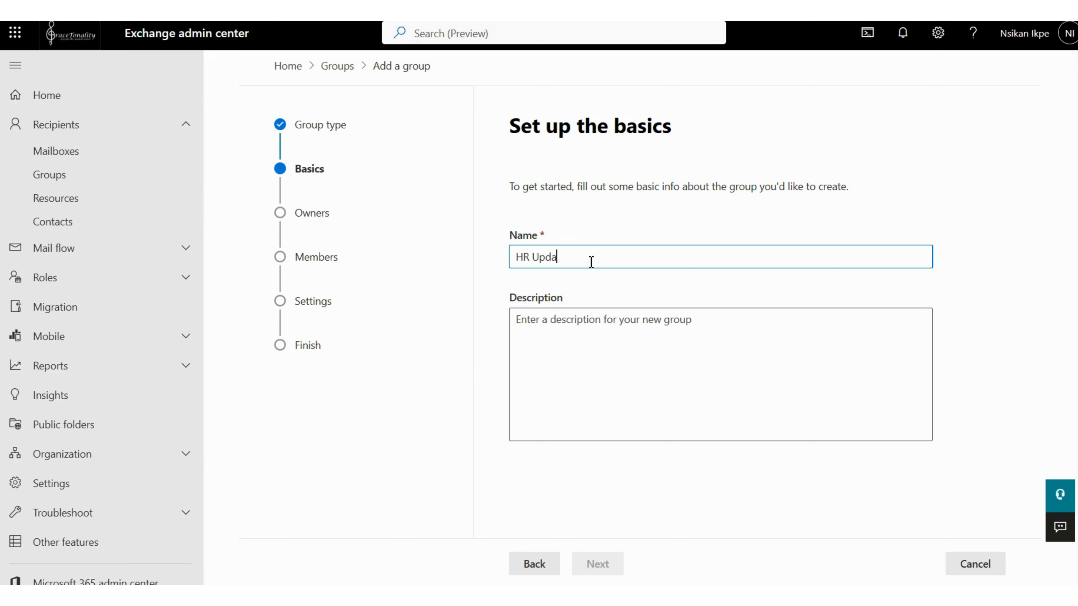
left_click(608, 321)
type("Updates from HR")
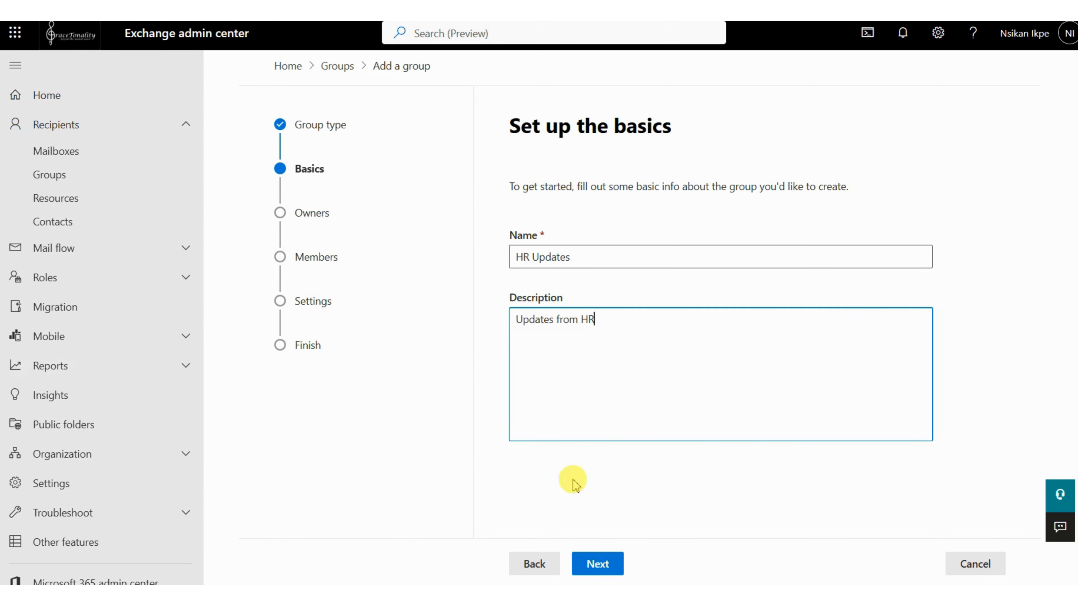
left_click(597, 564)
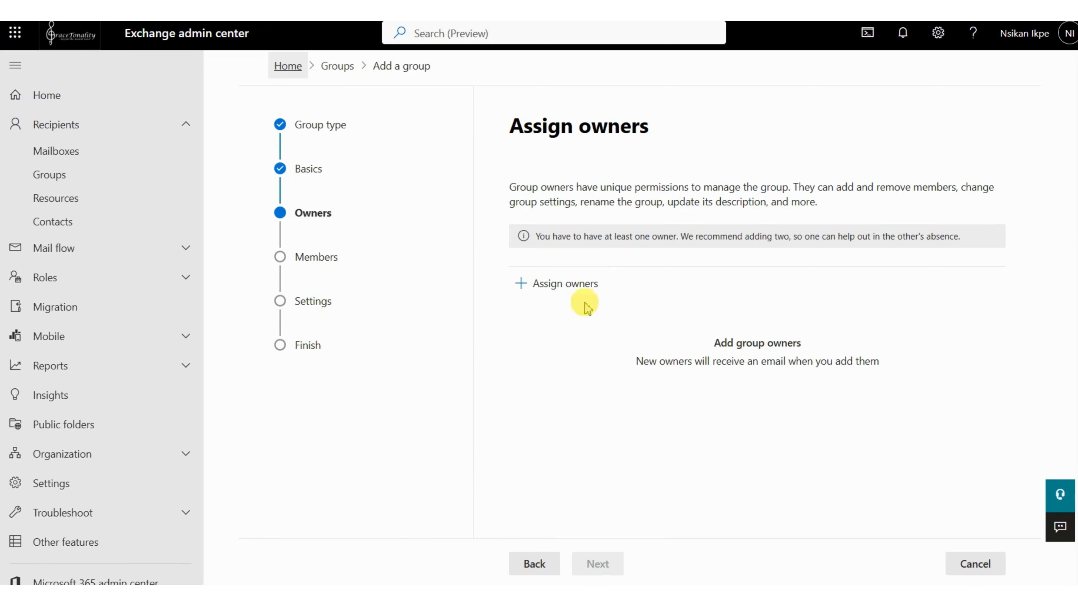
- Search for the intended owner by name and assign their gracetonality.net.ng account as the group's owner
left_click(571, 293)
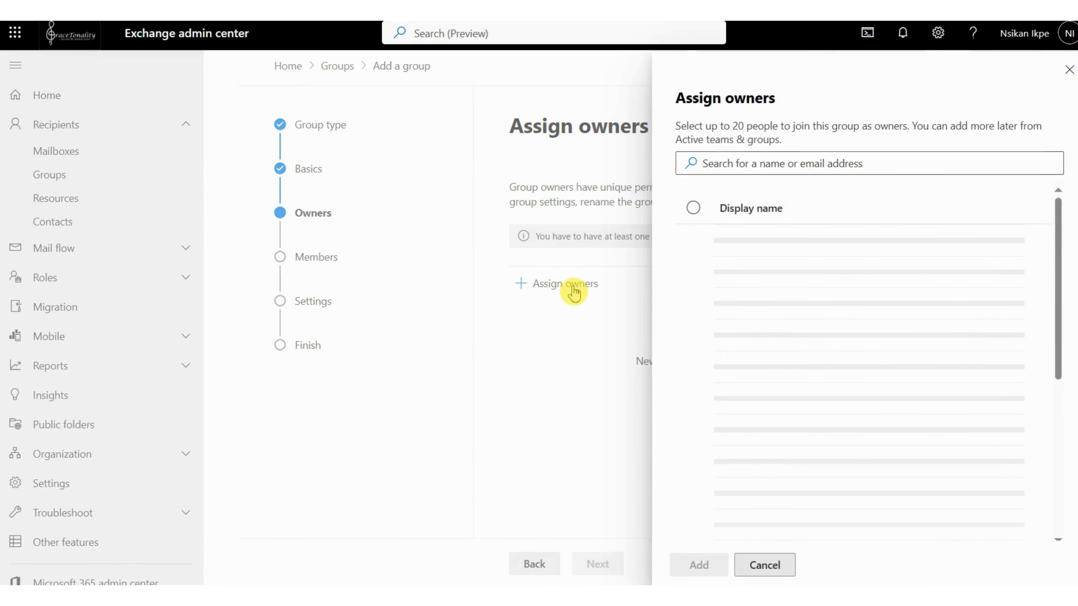
left_click(734, 177)
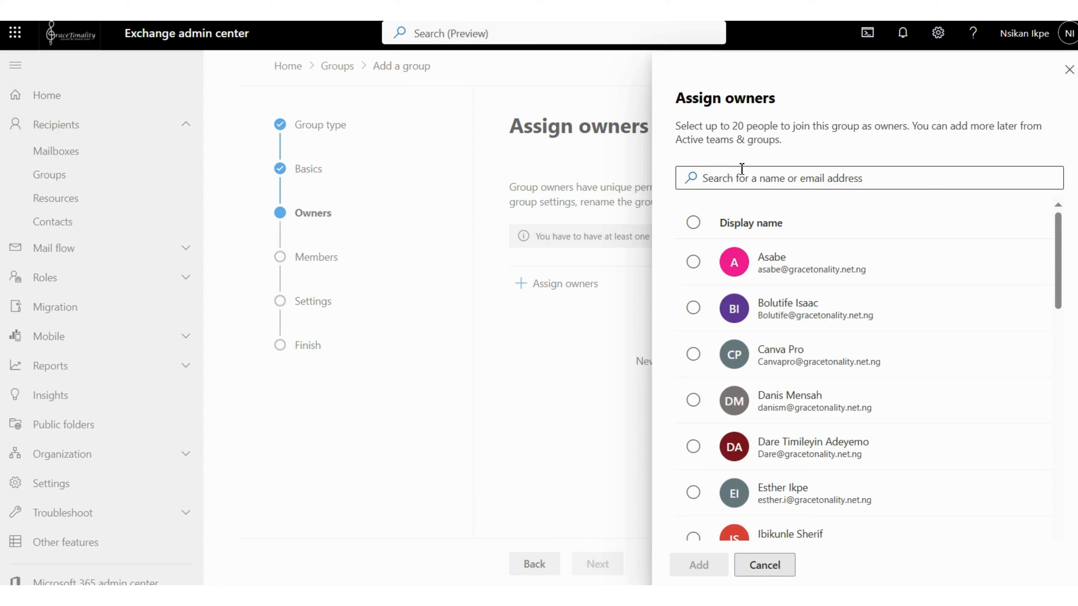
left_click(744, 174)
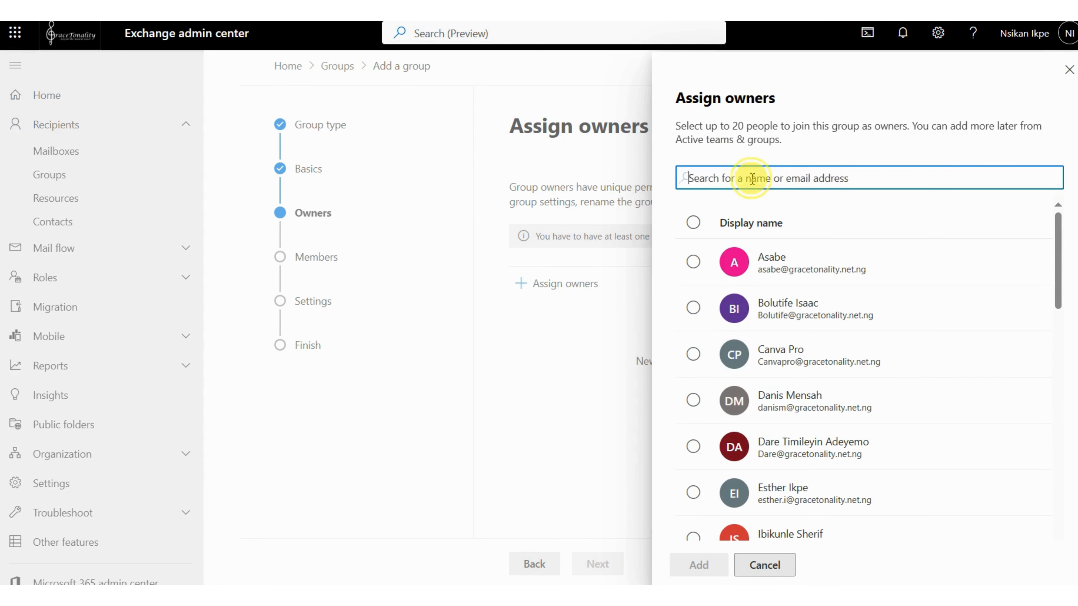
type("NSIKAN")
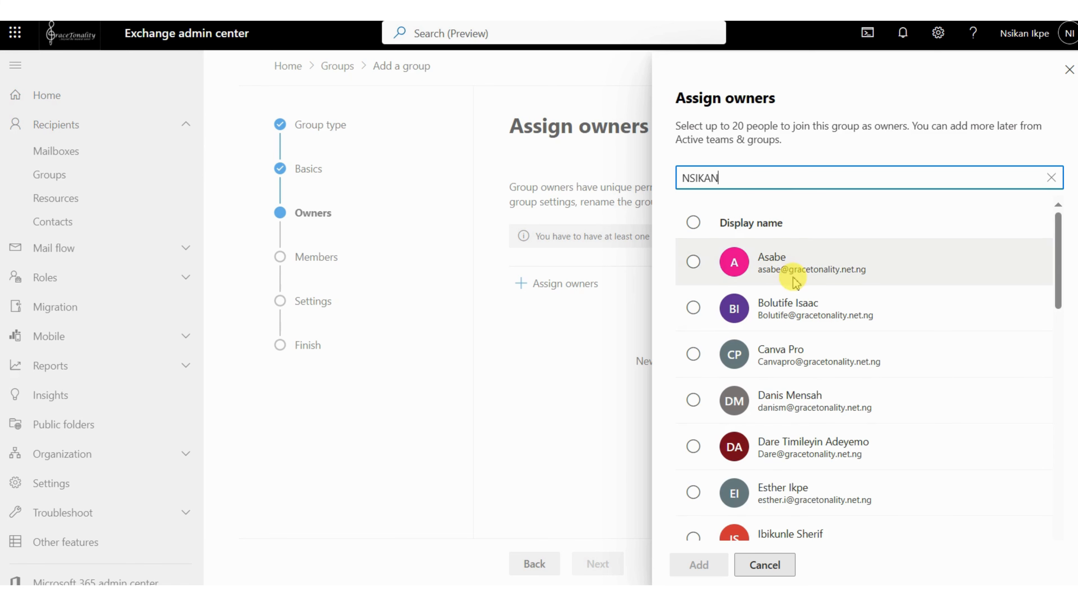
scroll(795, 283, "down", 2)
scroll(795, 283, "down", 4)
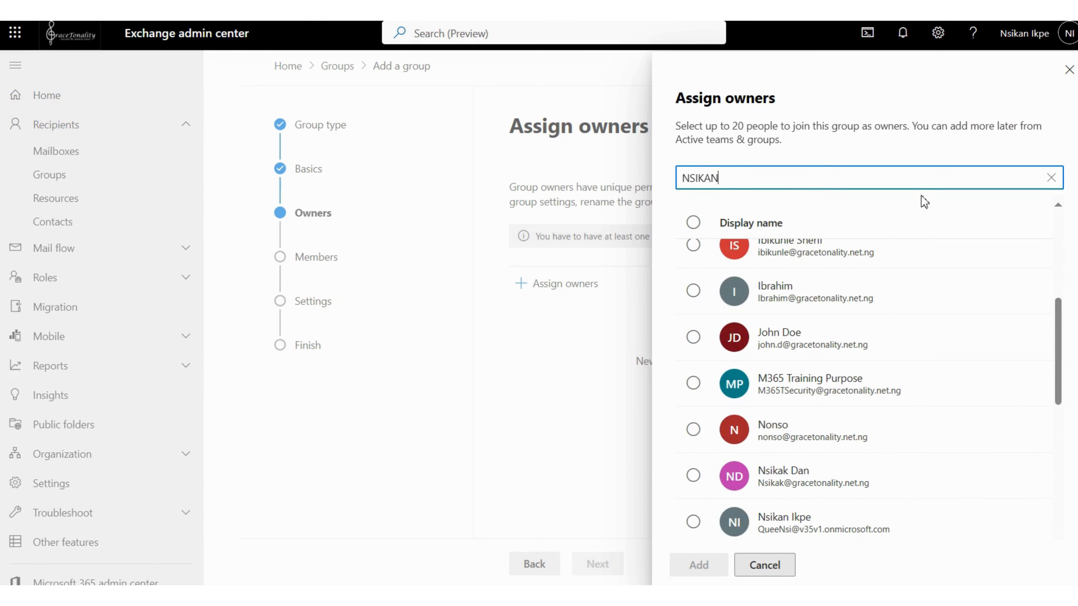
key("Return")
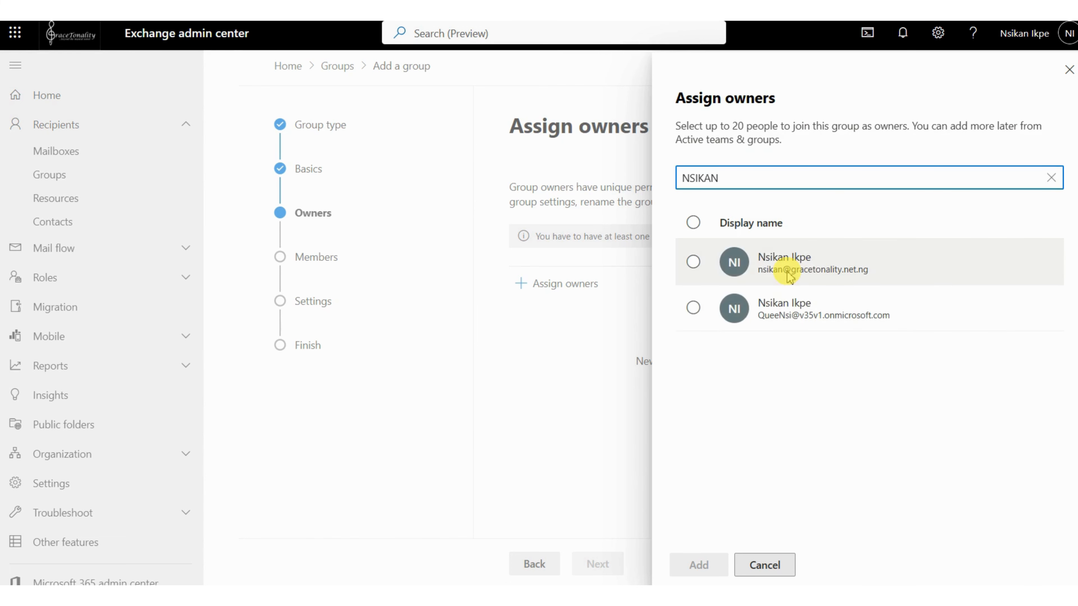
left_click(693, 262)
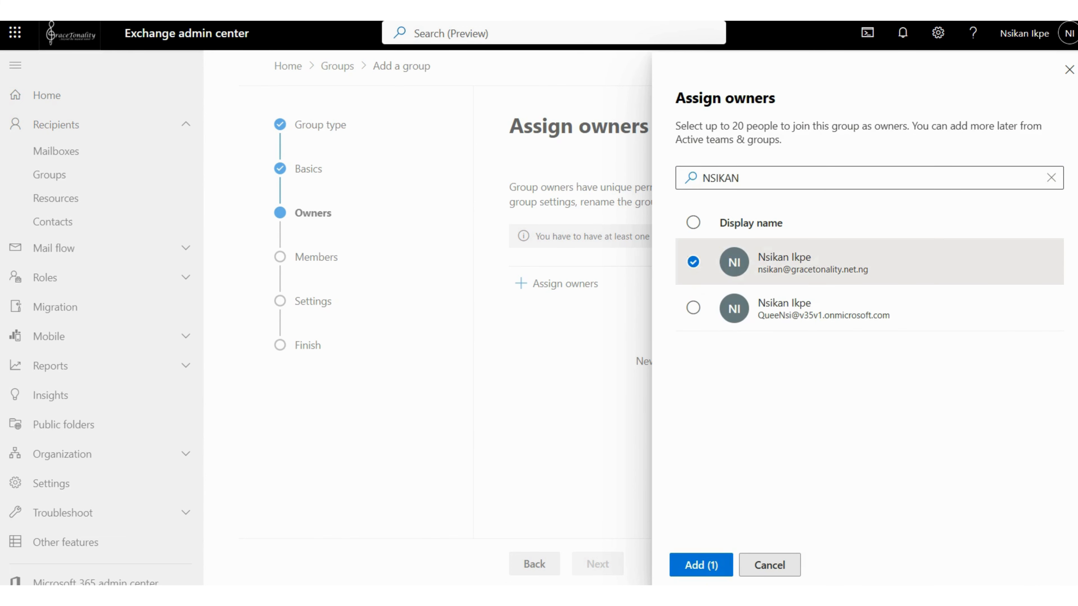
left_click(701, 564)
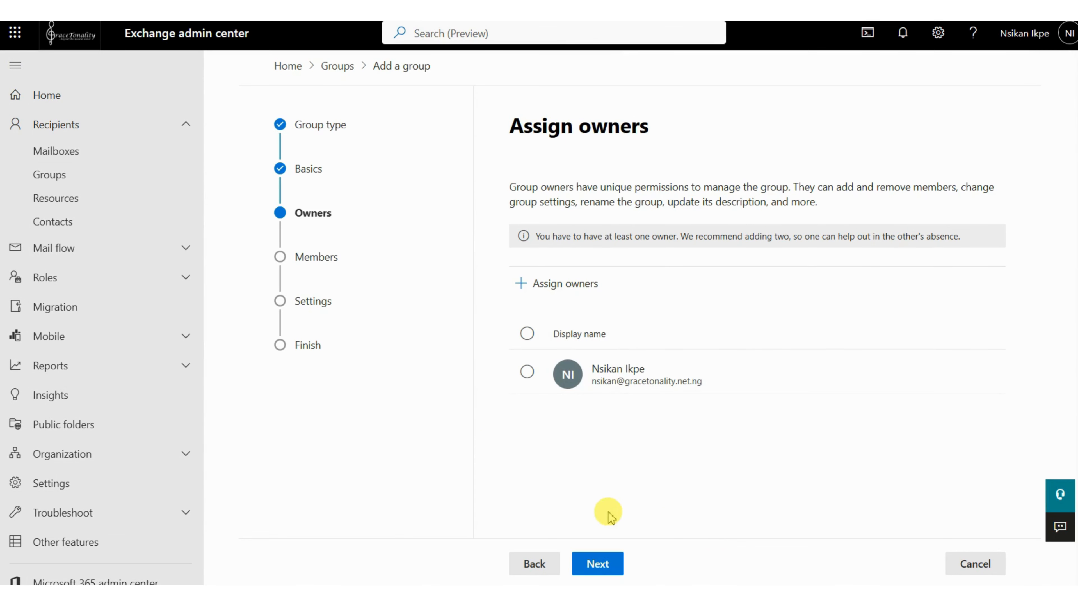
left_click(601, 568)
- Search for the intended member by first name and add that person to the group's members
left_click(571, 254)
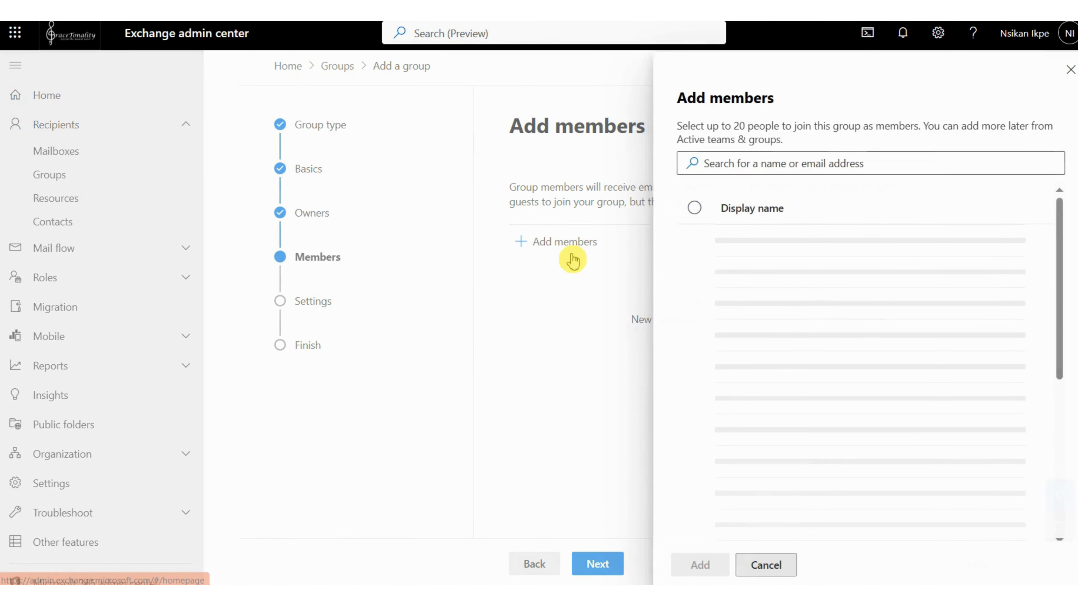
left_click(759, 163)
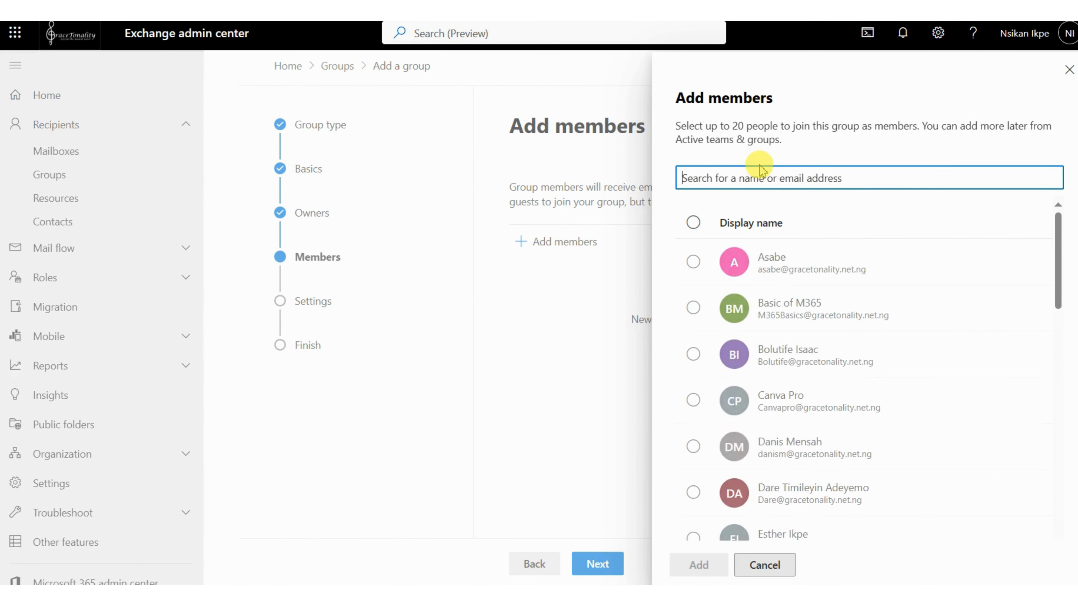
type("JOHN DOE")
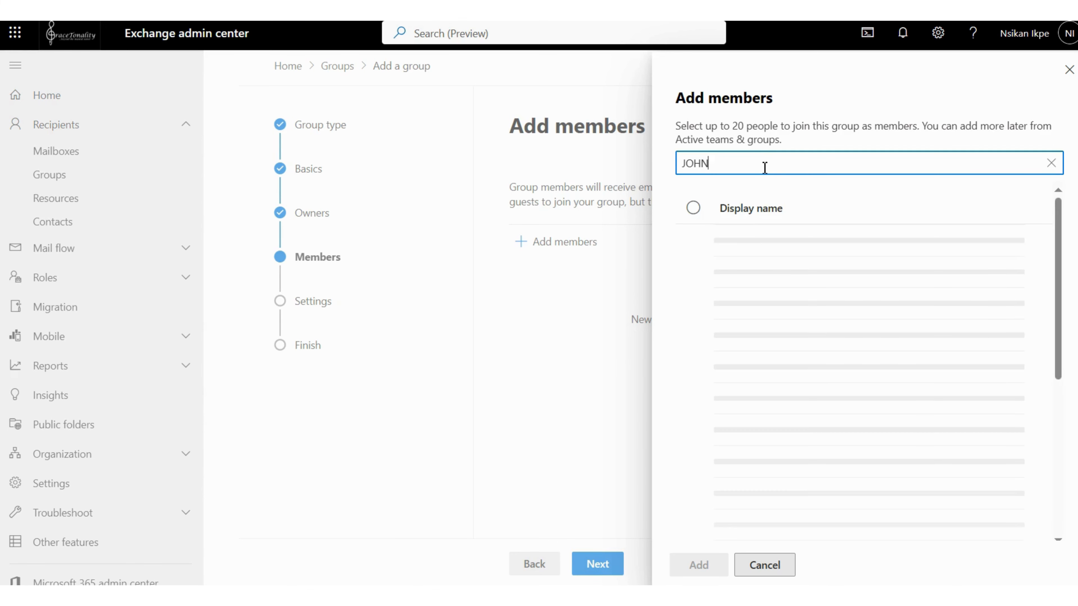
left_click(715, 260)
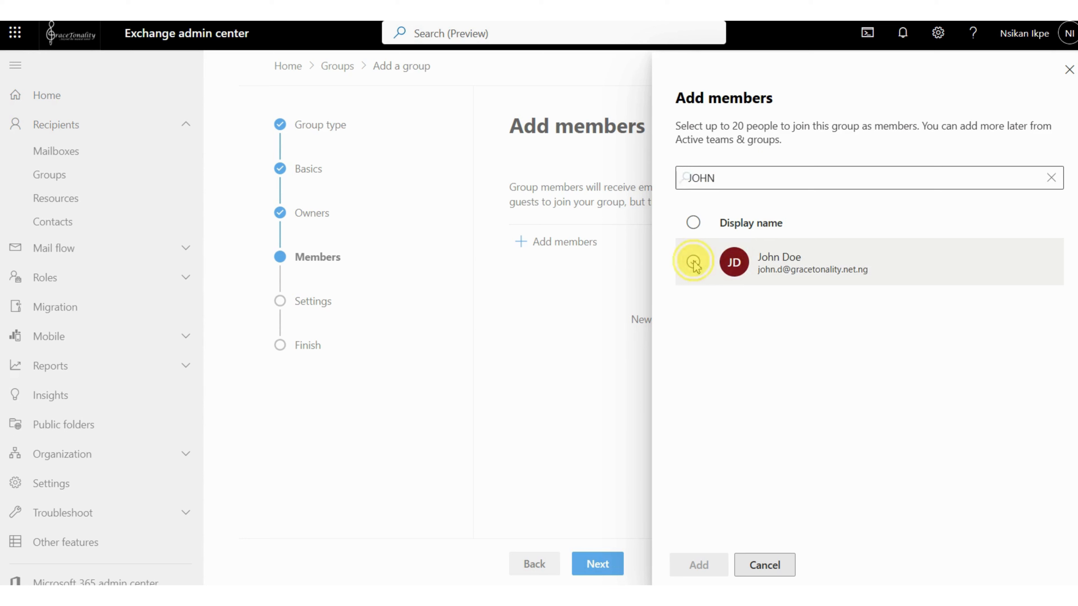
left_click(699, 564)
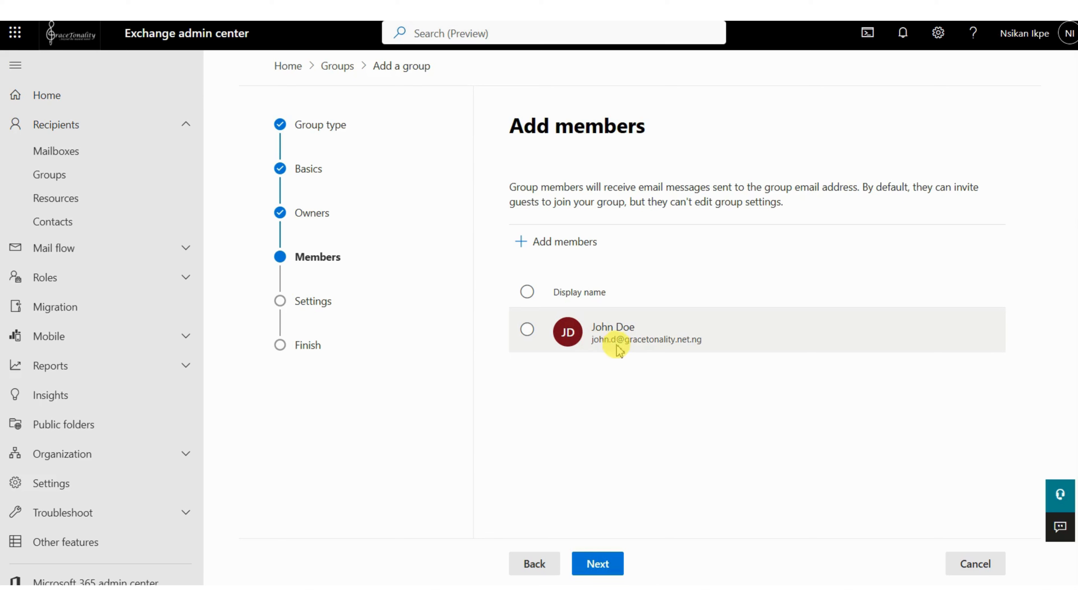
left_click(603, 565)
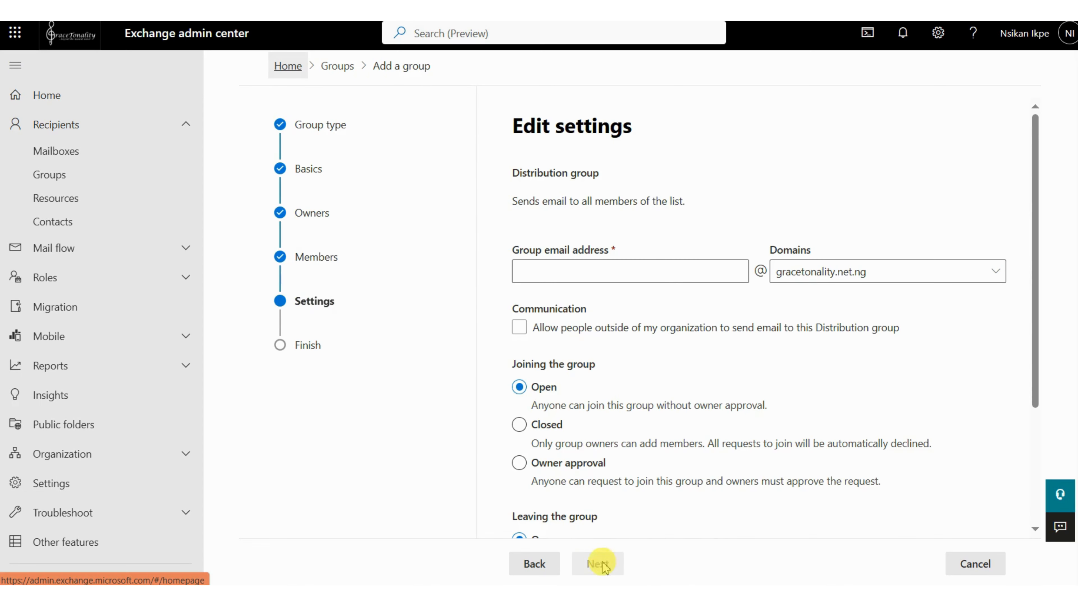
left_click(619, 280)
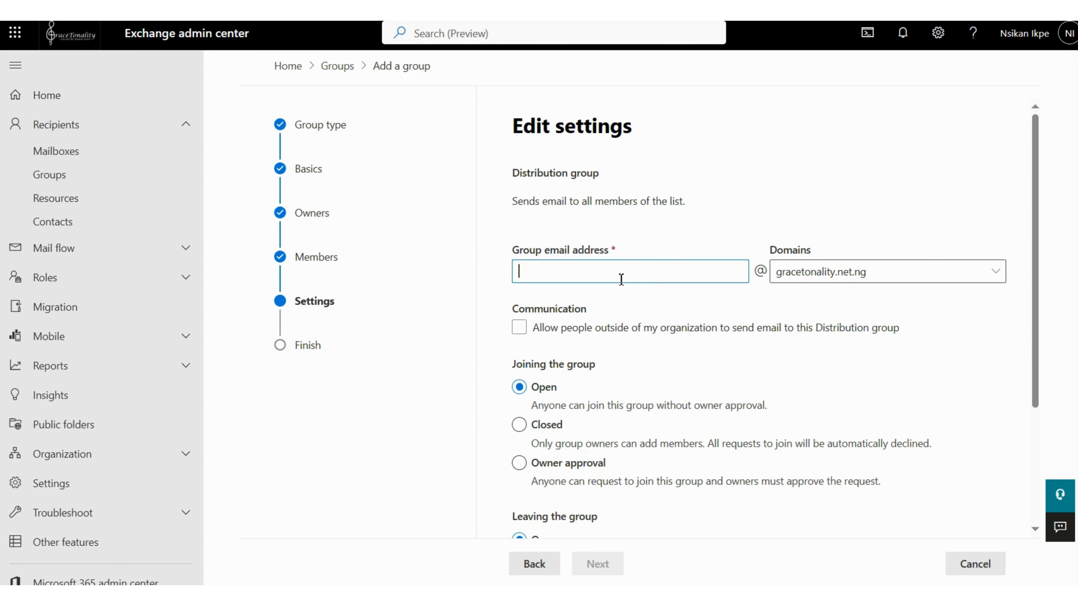
type("HR")
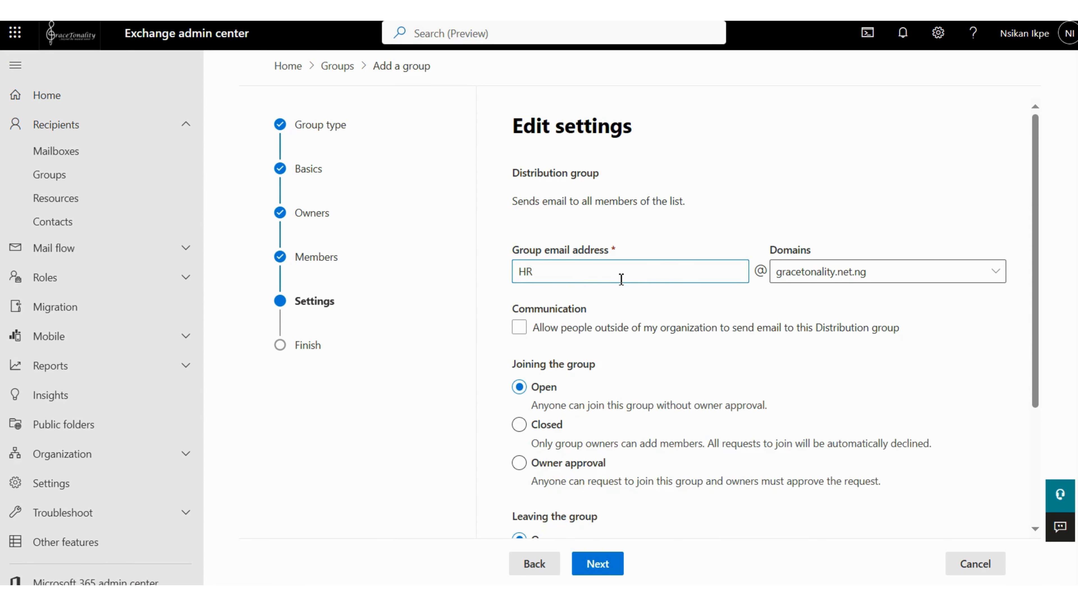
key("BackSpace")
key("BackSpace")
type("hr")
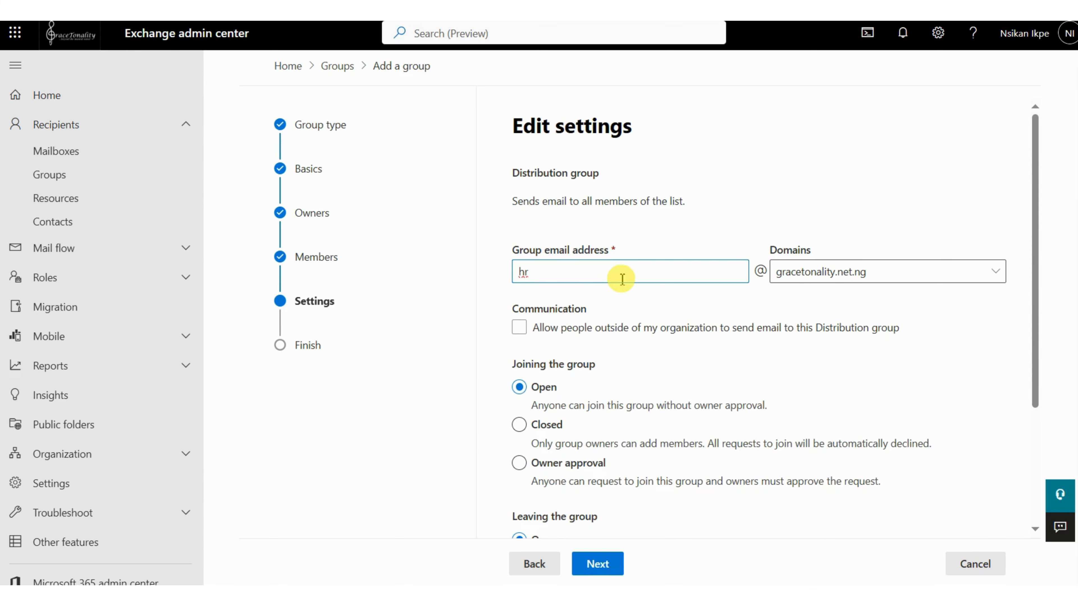
type("update")
left_click(535, 275)
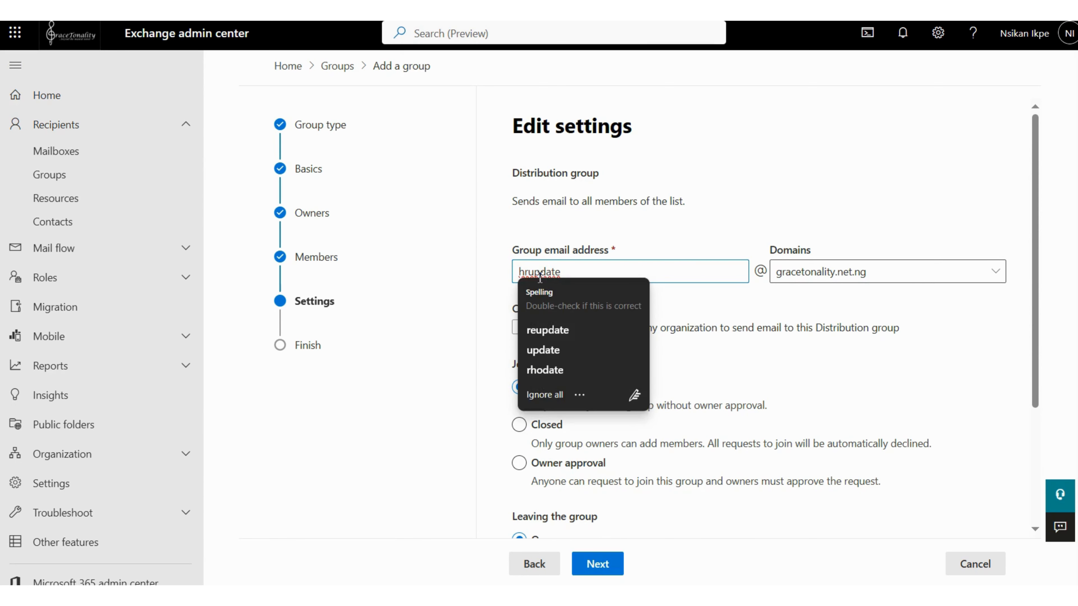
left_click(539, 275)
type(".")
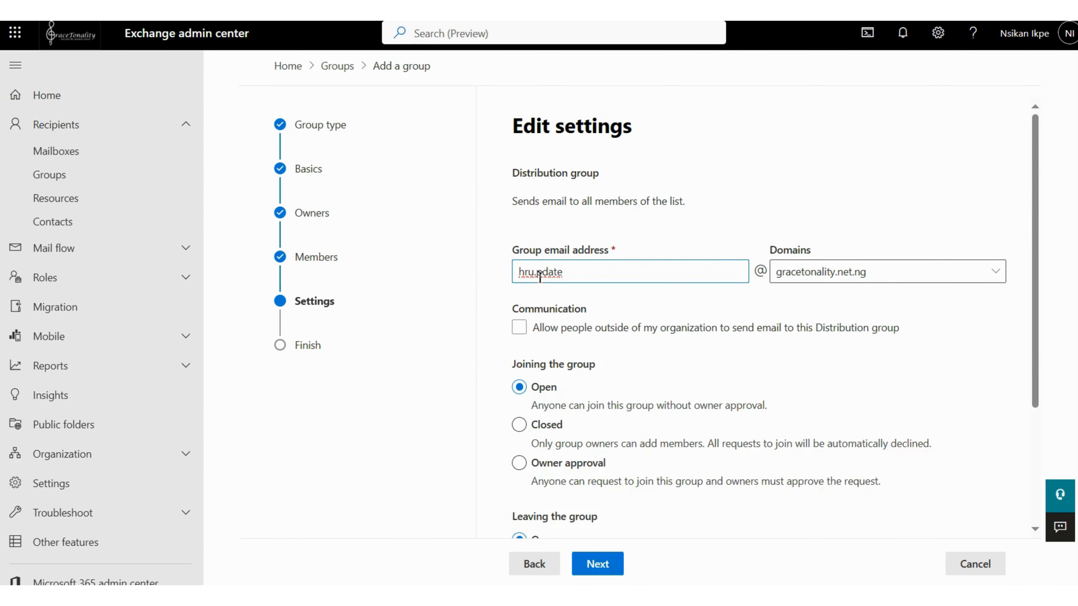
key("BackSpace")
type(".")
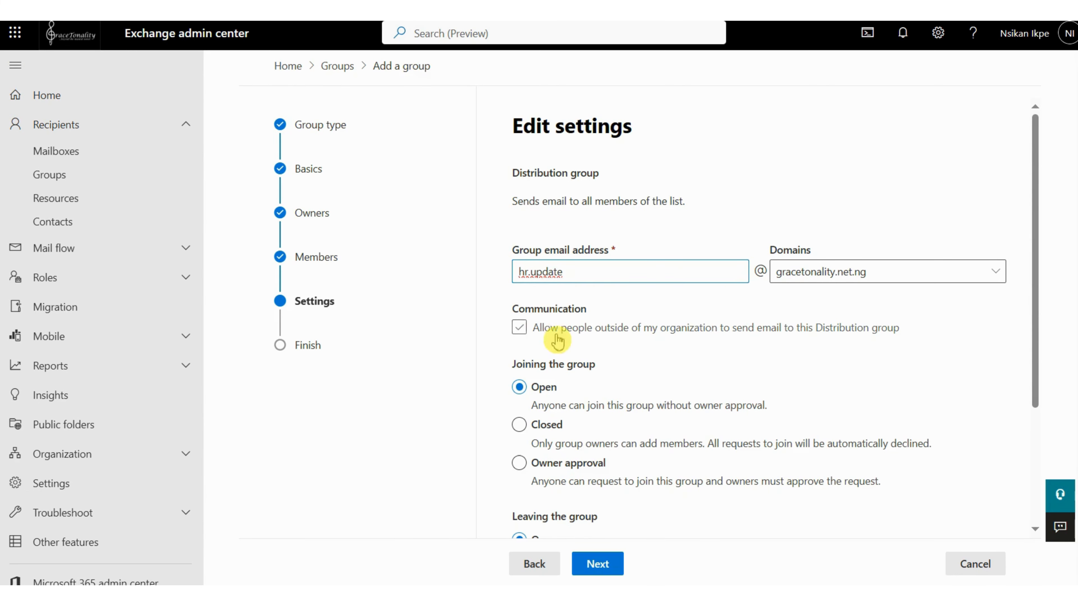
left_click(623, 329)
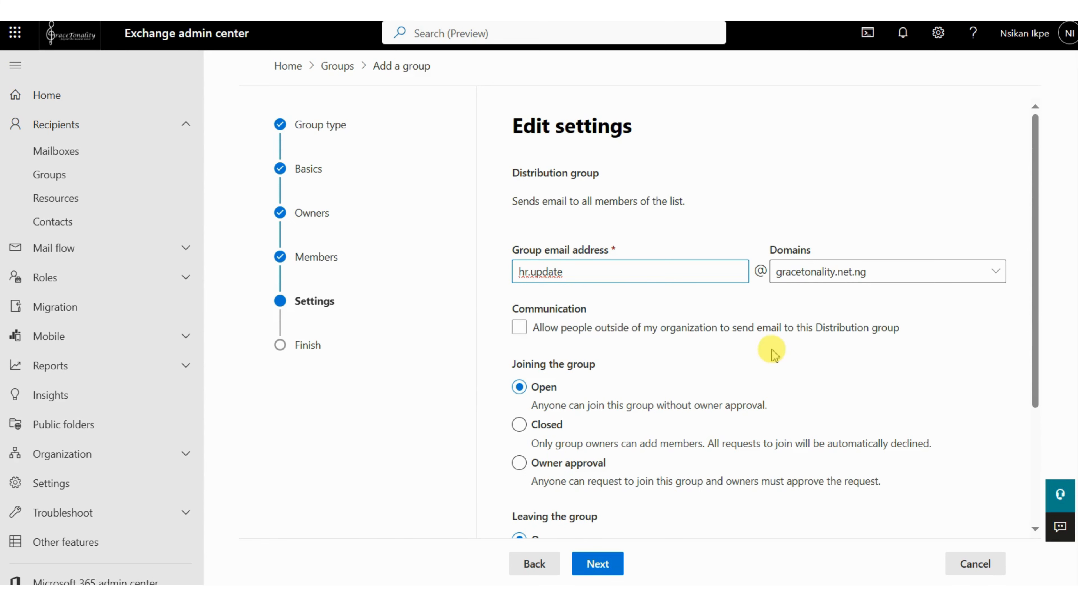
left_click(519, 328)
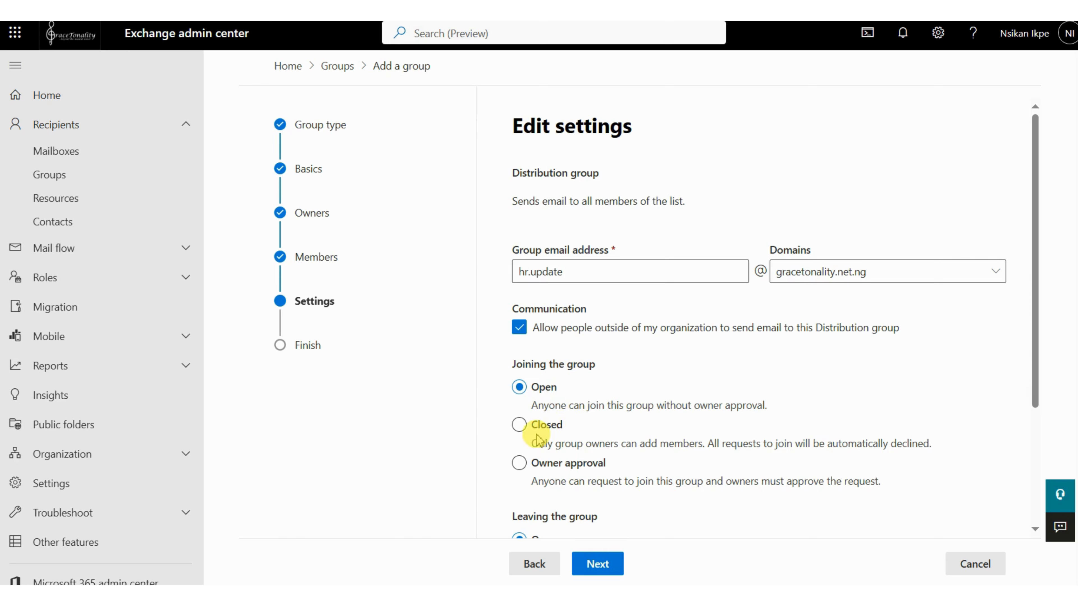
- Require owner approval for joining the group and set leaving the group to Closed
left_click(518, 425)
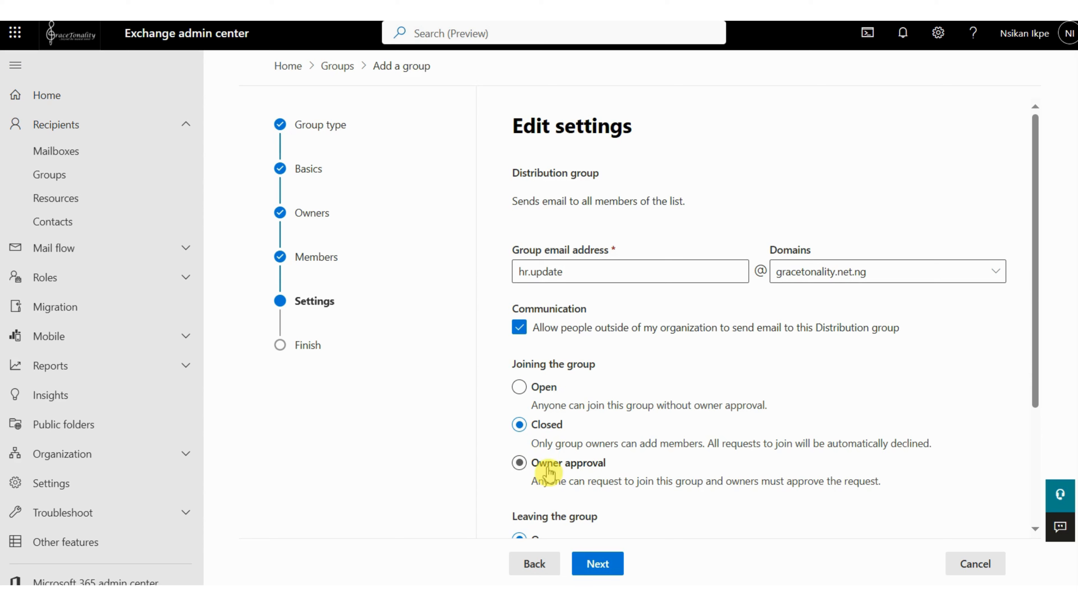
left_click(519, 463)
scroll(543, 488, "down", 1)
scroll(543, 488, "down", 1)
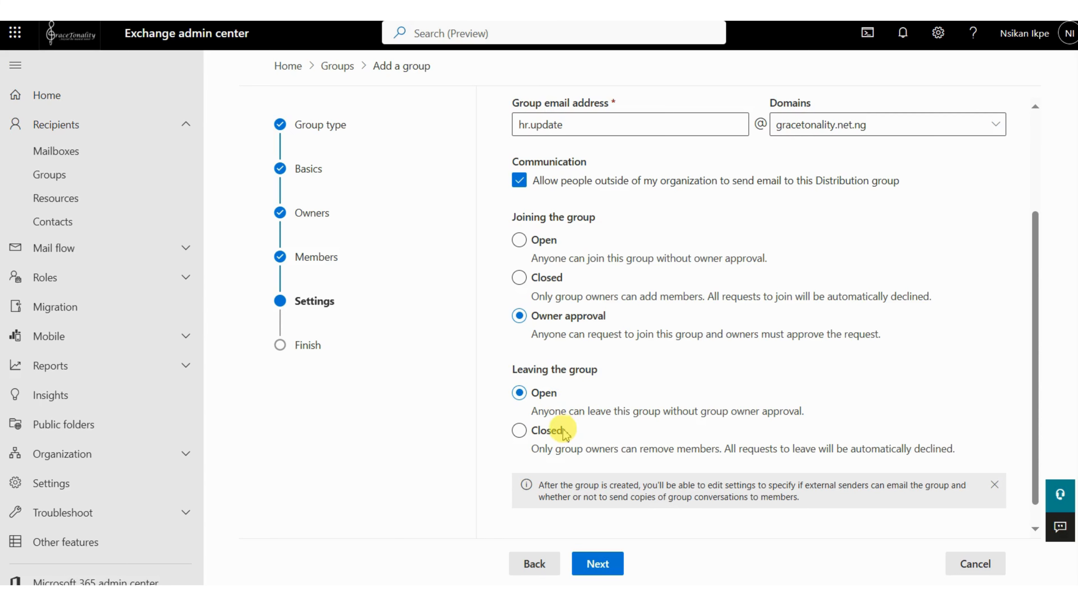
left_click(523, 432)
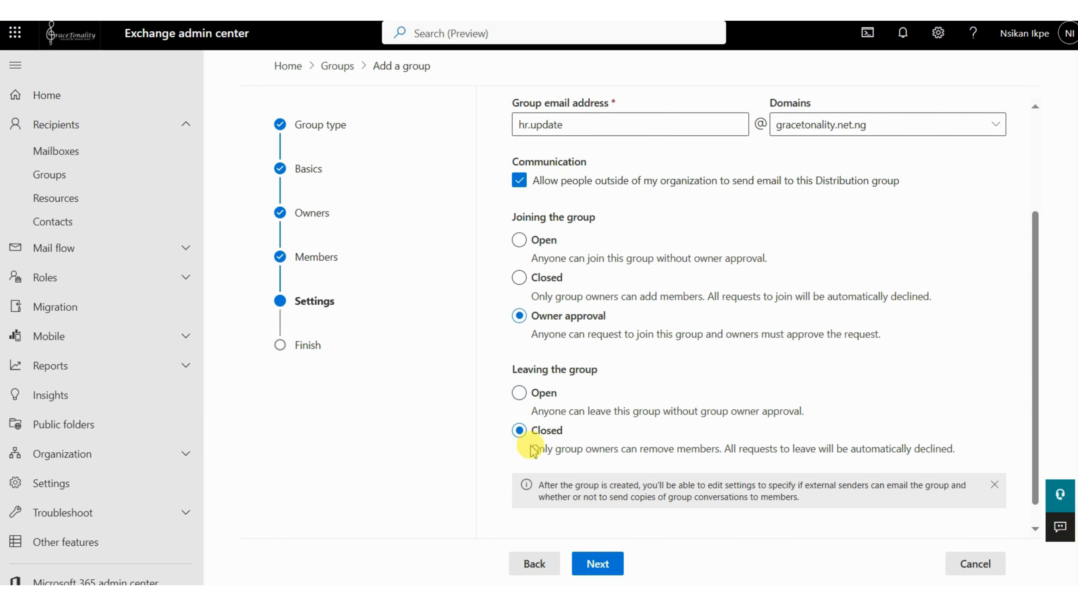
scroll(552, 450, "down", 1)
- Review and create the HR Updates group, and open its details from the distribution list
left_click(597, 563)
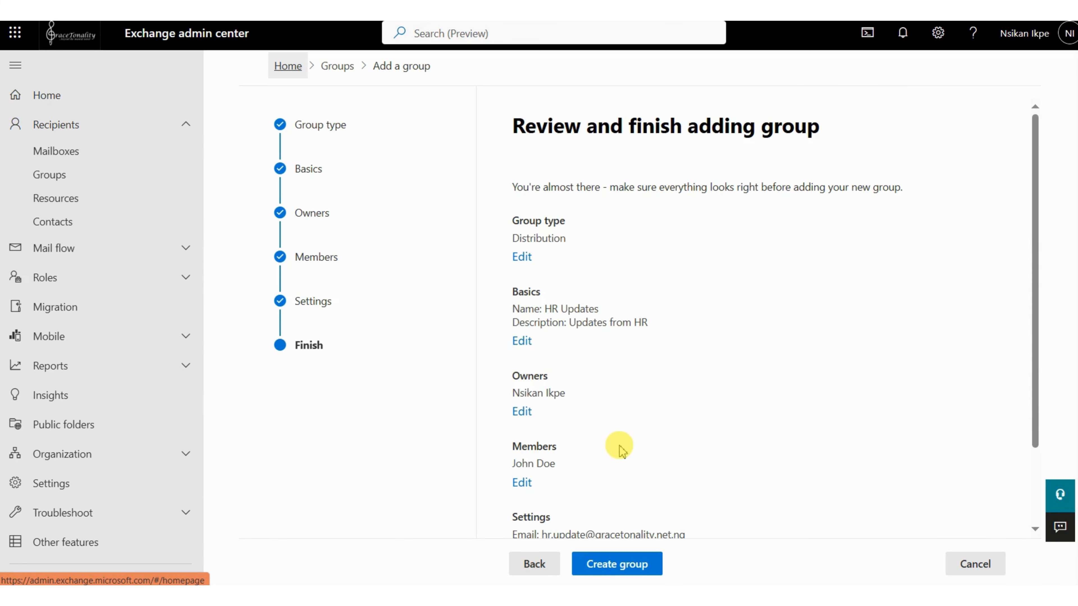
scroll(641, 426, "down", 2)
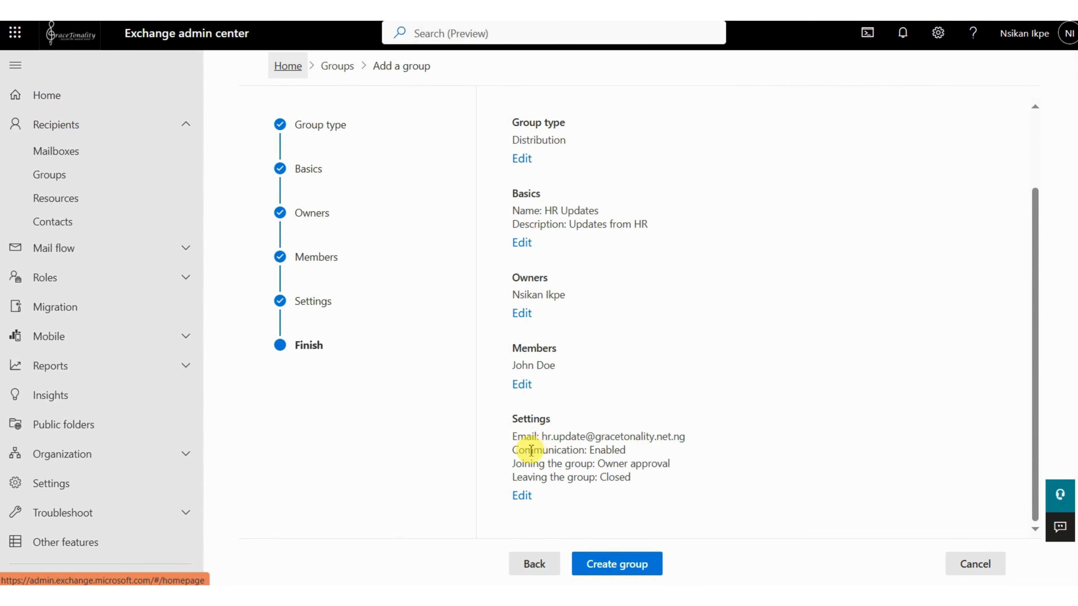
left_click(611, 568)
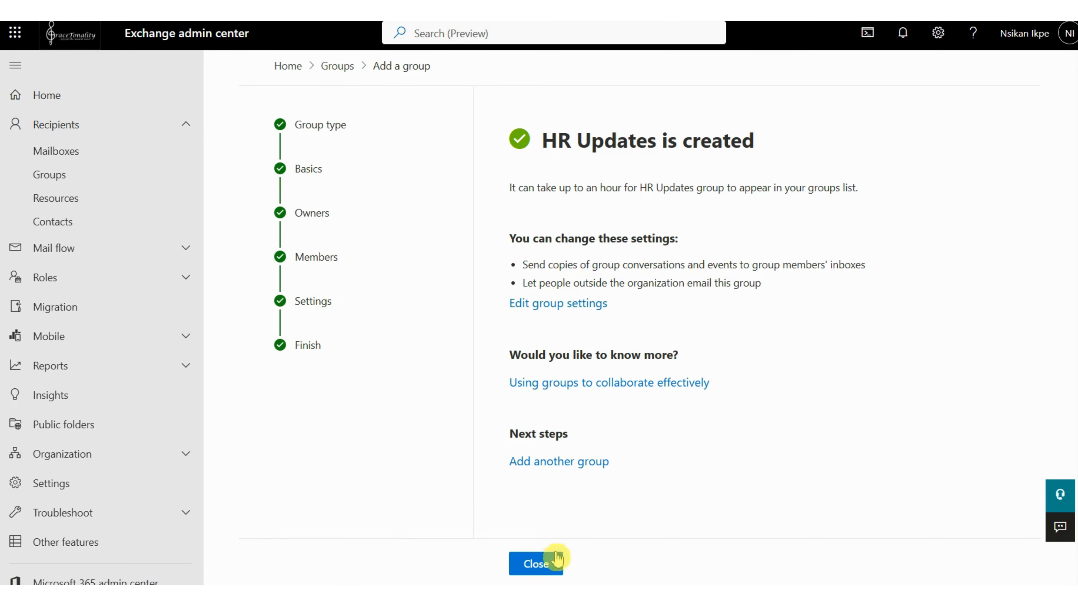
left_click(543, 575)
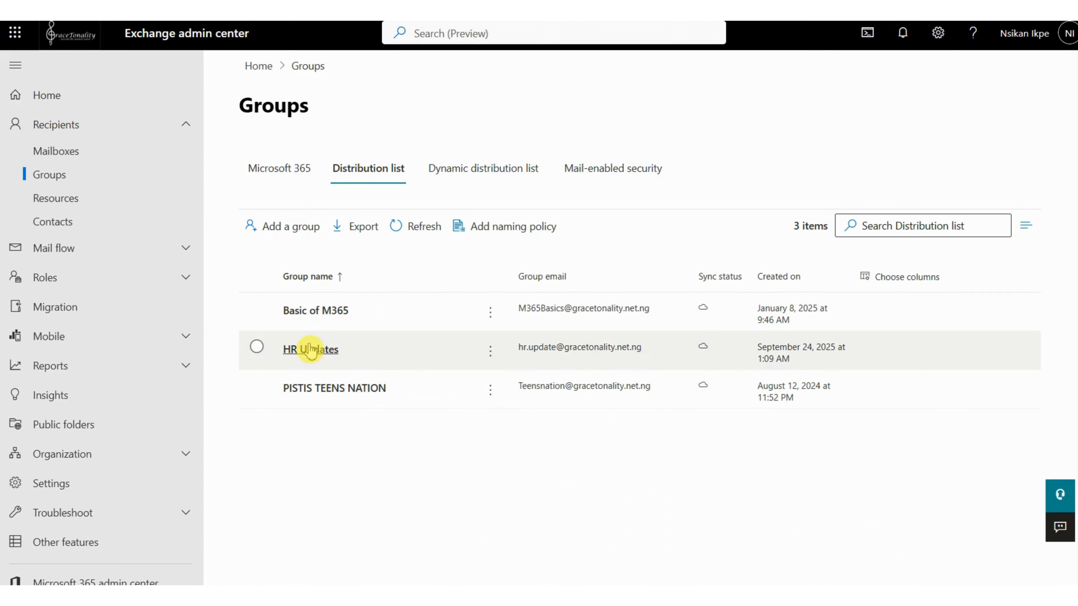
left_click(311, 351)
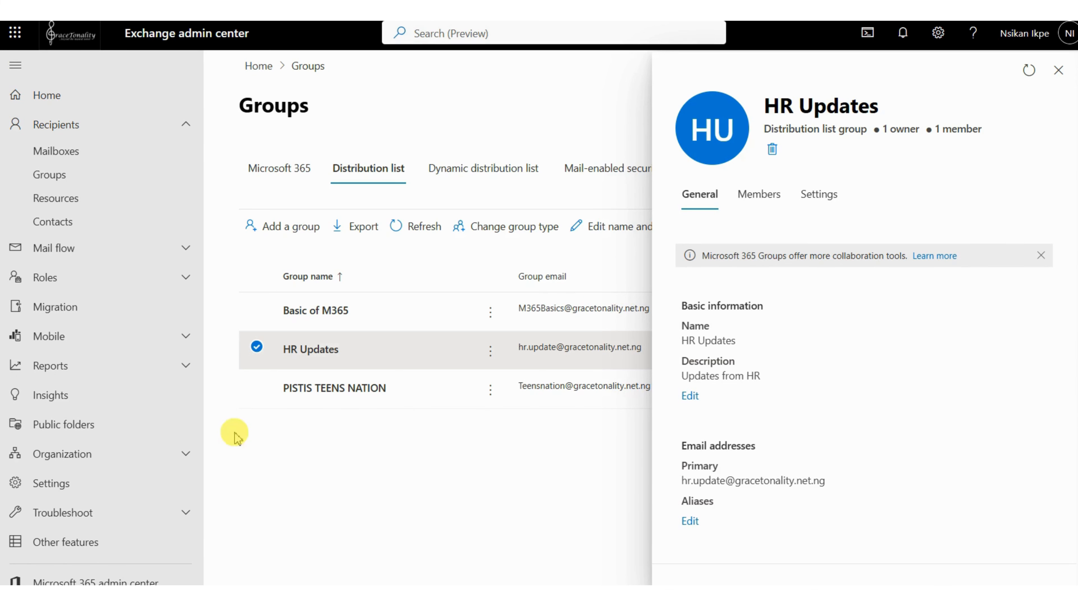
- Switch to Outlook and start adding a new account with the group member's email address
key("alt+Tab")
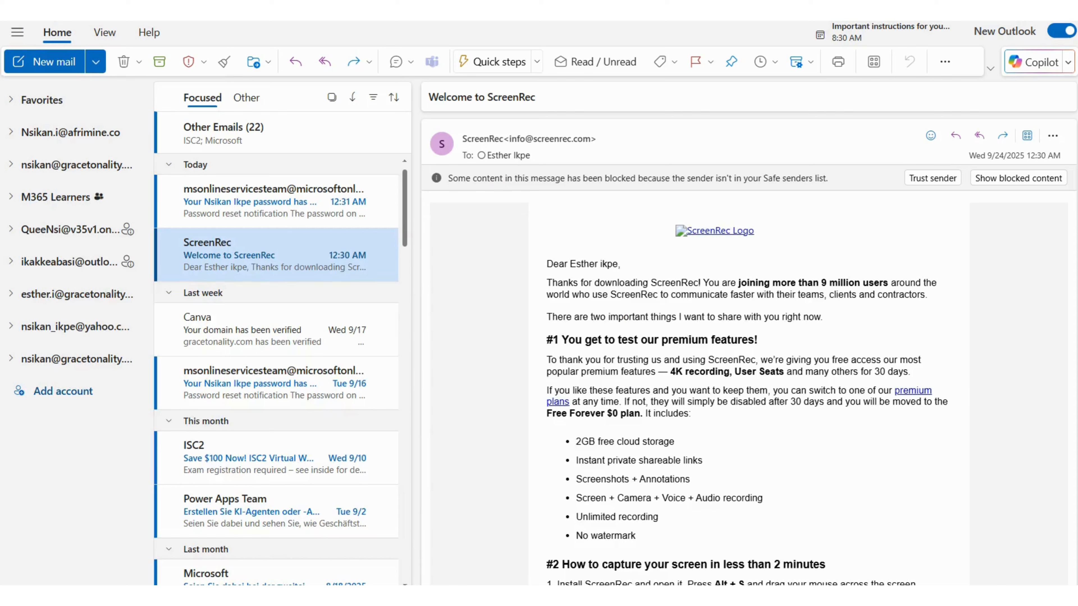
left_click(70, 392)
left_click_drag(547, 308, 339, 321)
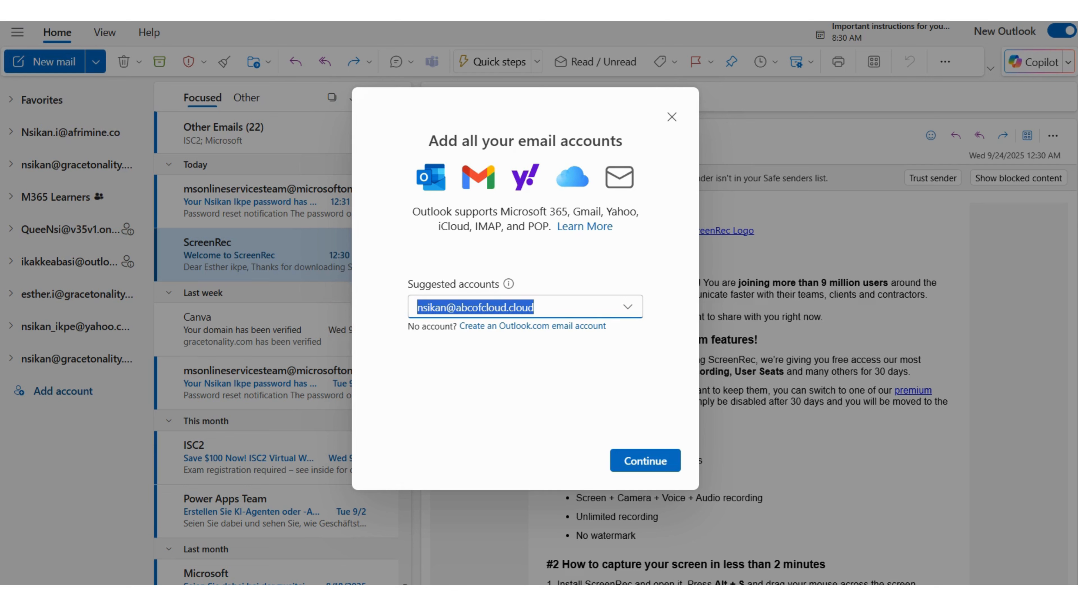
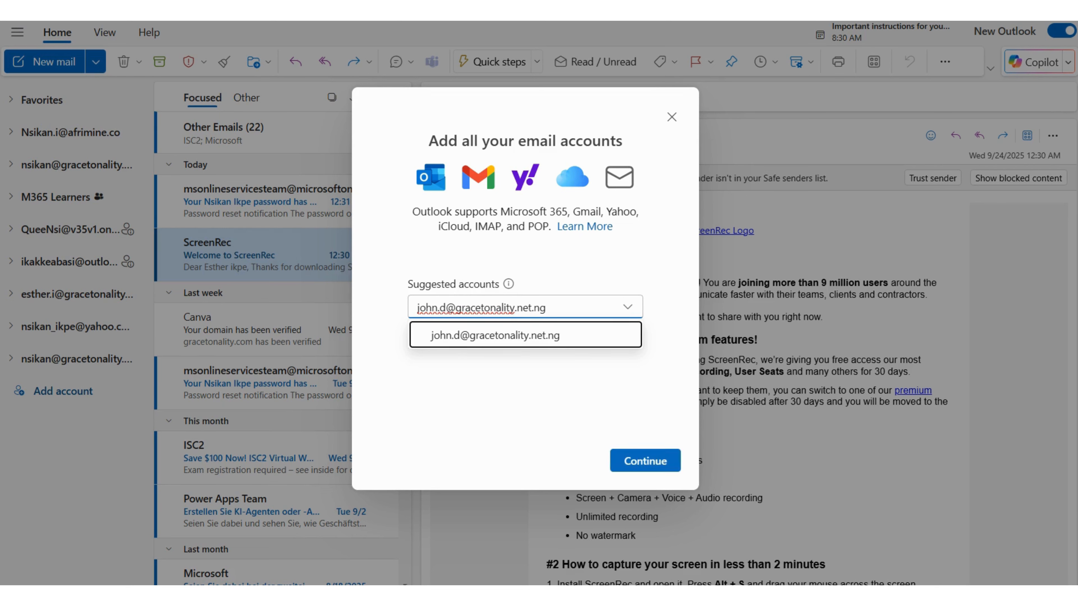
left_click(648, 455)
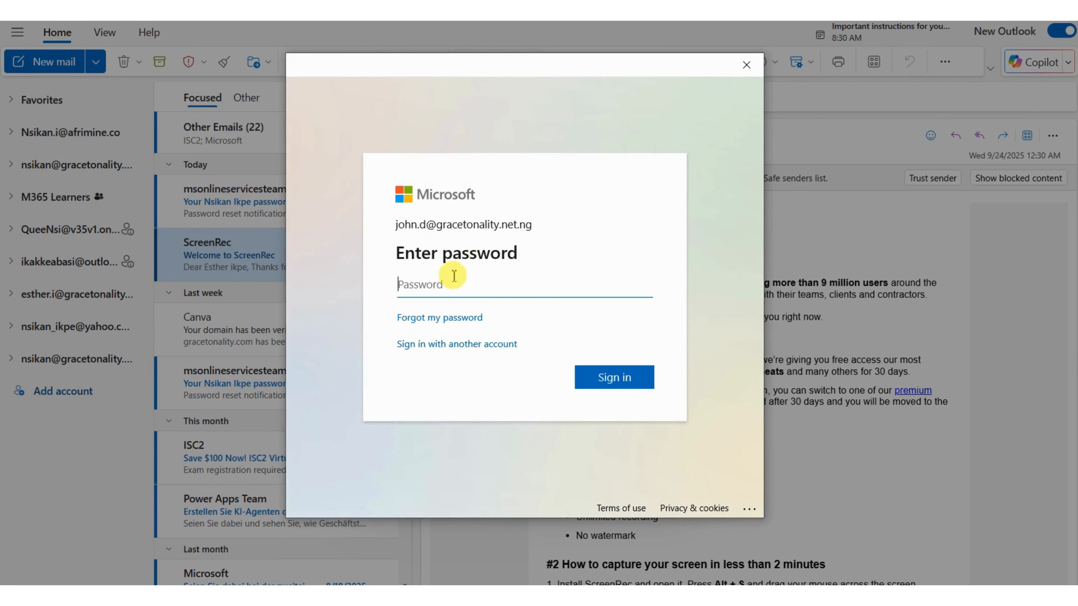
- Try to sign in to the group member's account with the account password
left_click(444, 289)
left_click(444, 289)
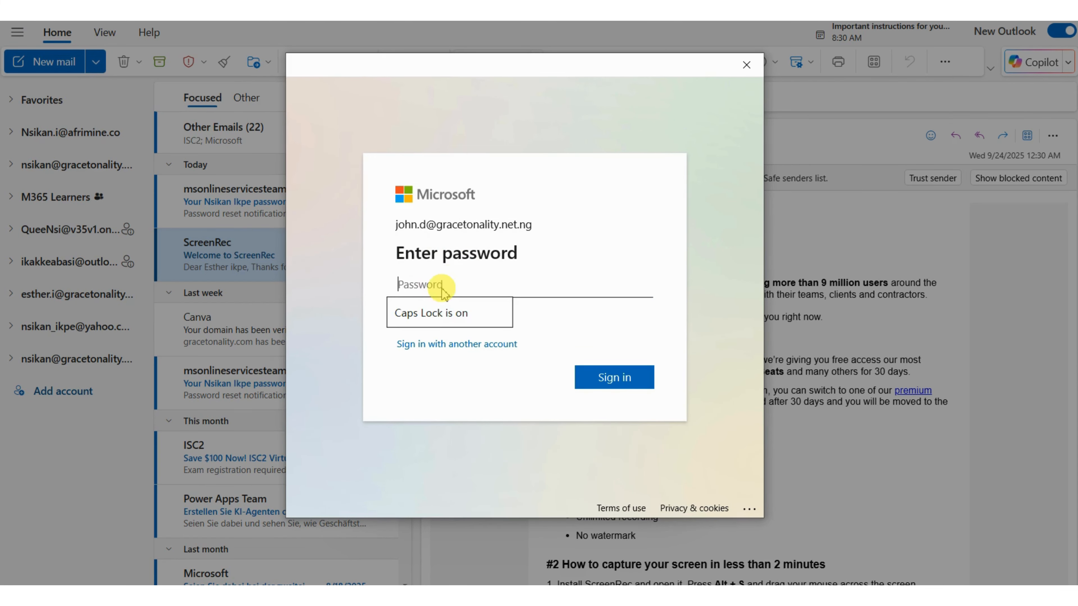
type("****************")
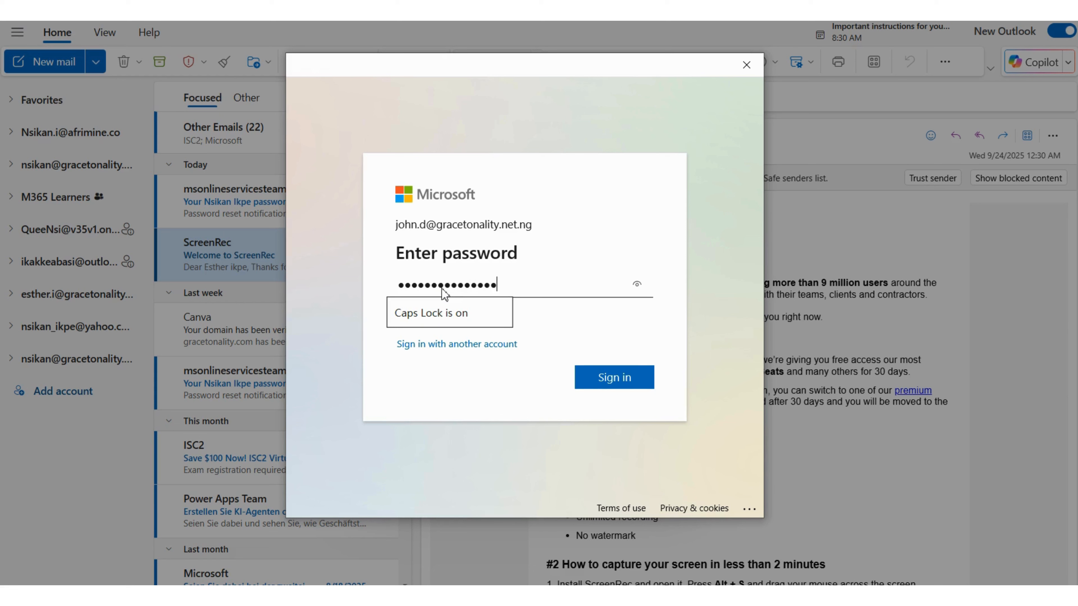
left_click(615, 378)
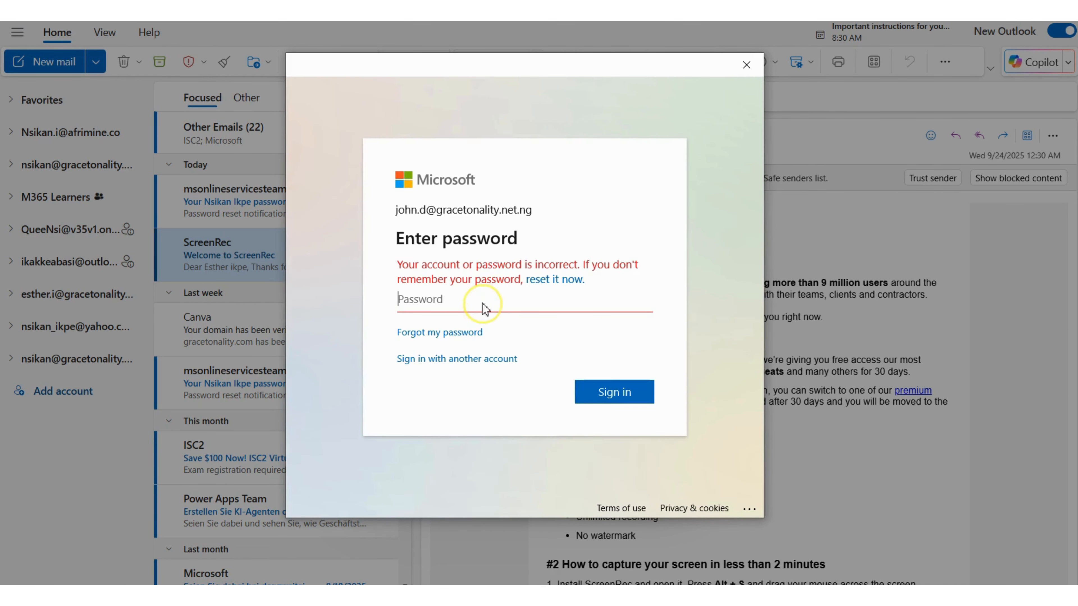
- Clear the first mistyped character, re-enter the account password and retry the member's sign-in
left_click(484, 303)
type("*")
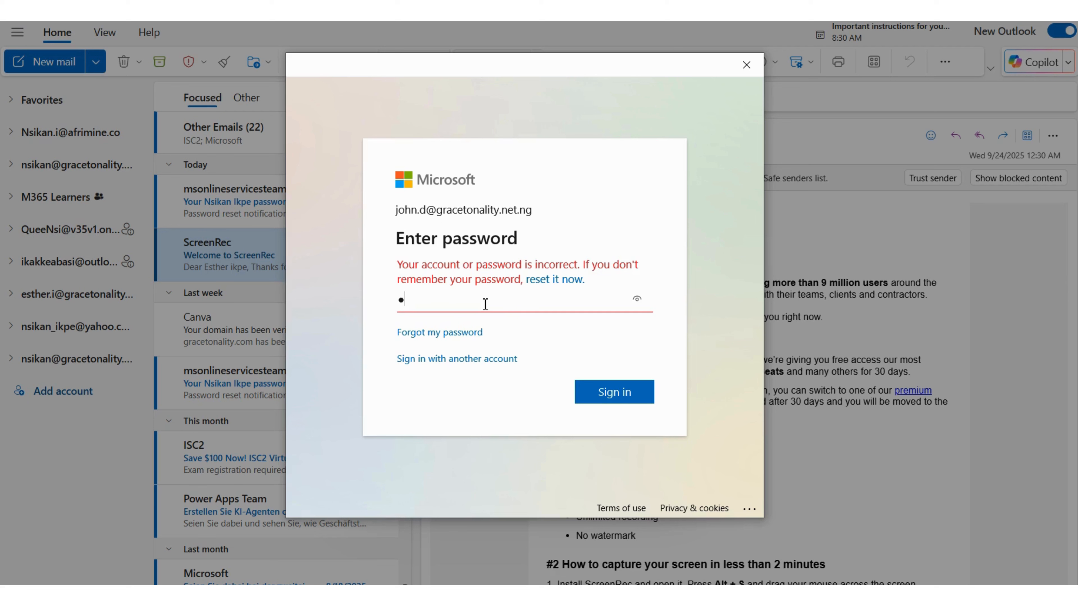
key("BackSpace")
key("Caps_Lock")
type("*")
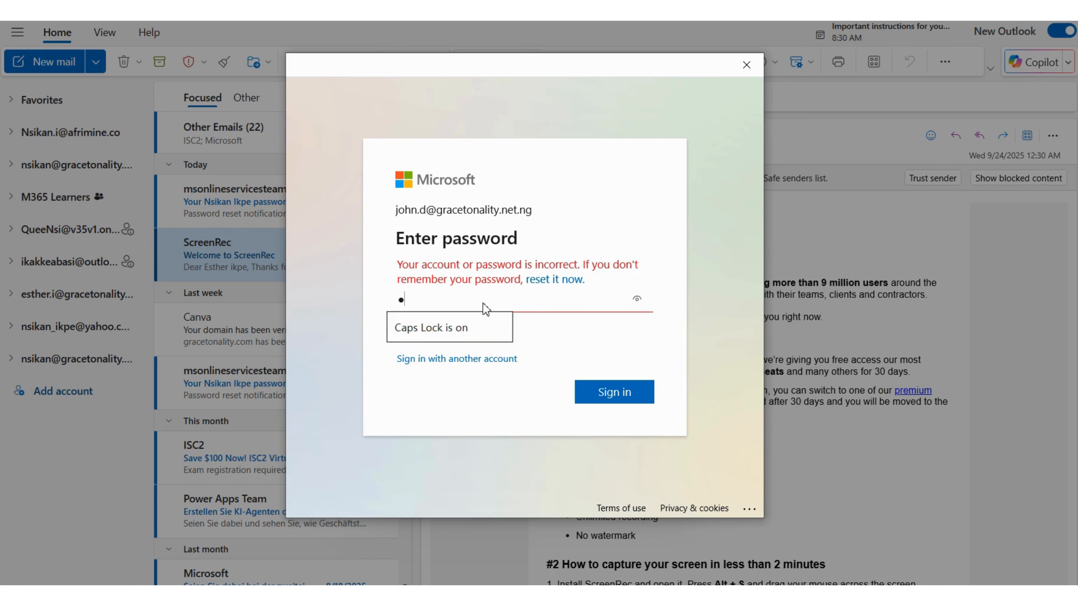
type("*********")
left_click(615, 394)
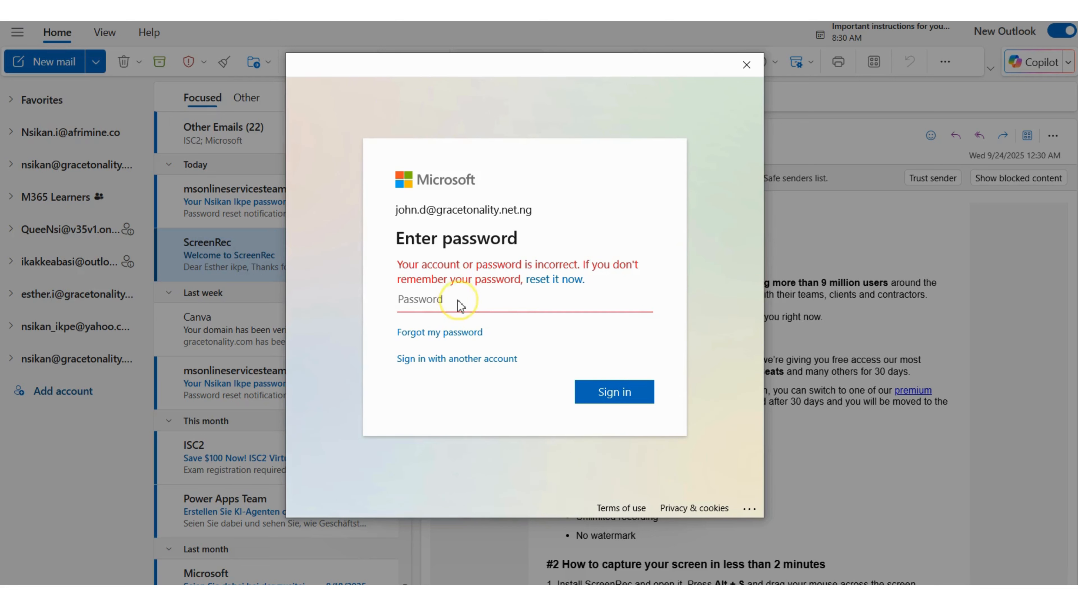
- Make a third attempt to sign in to the member's account by entering the account password
left_click(460, 305)
type("•••••")
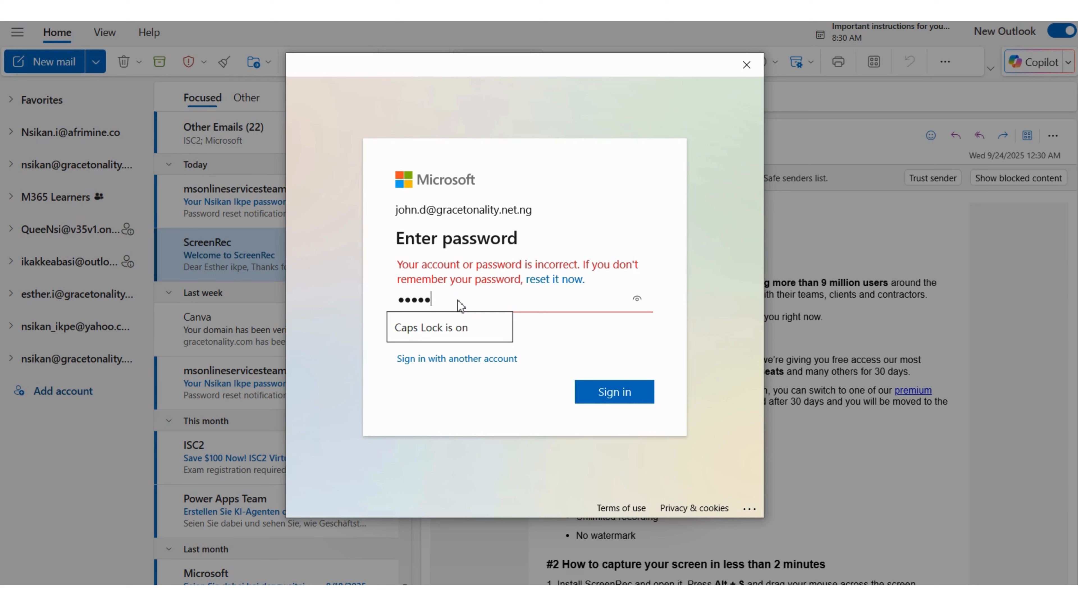
type("••••••••••")
left_click(619, 399)
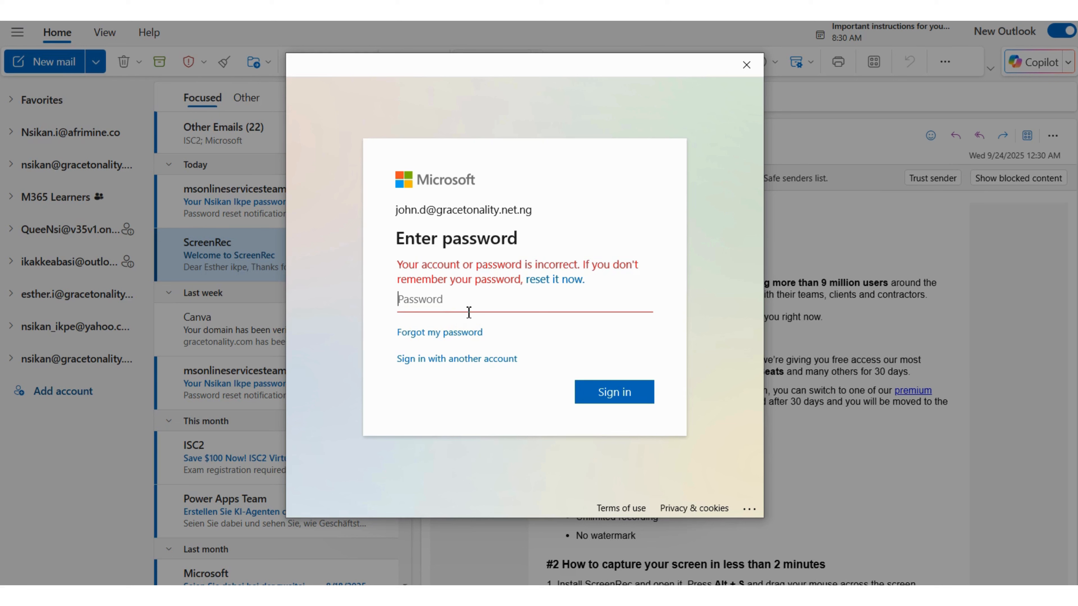
- Enter the member's account password, sign in and finish adding the account to Outlook
type("******")
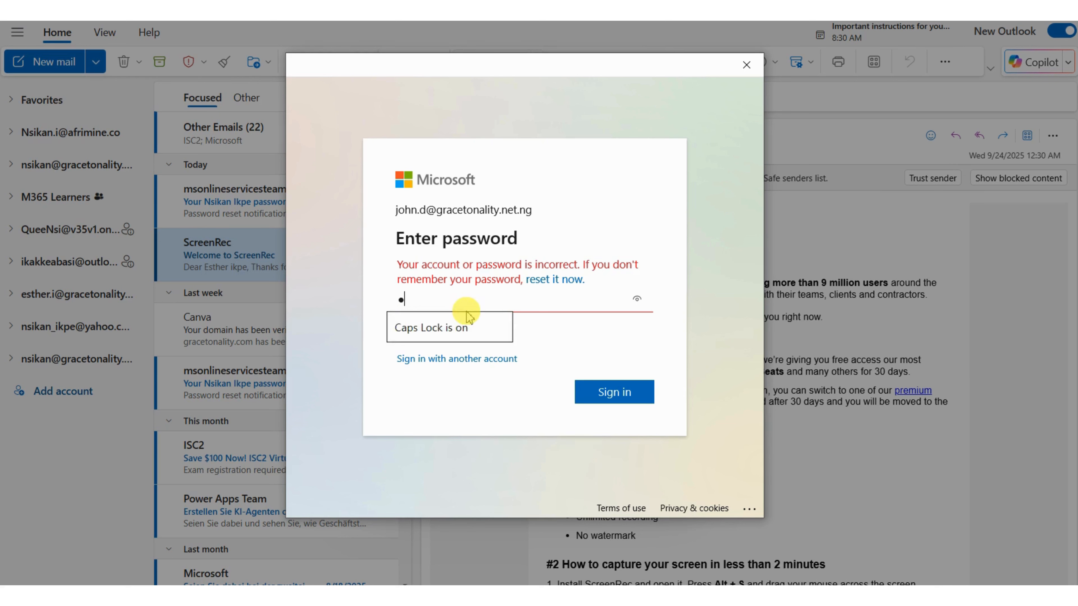
key("Caps_Lock")
type("*")
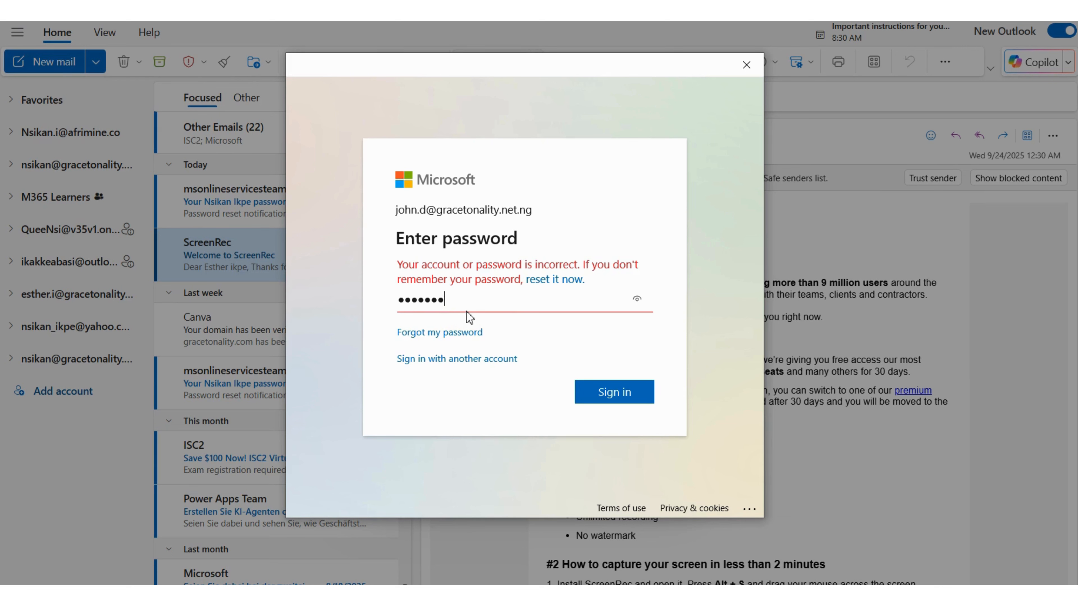
type("****")
left_click(636, 400)
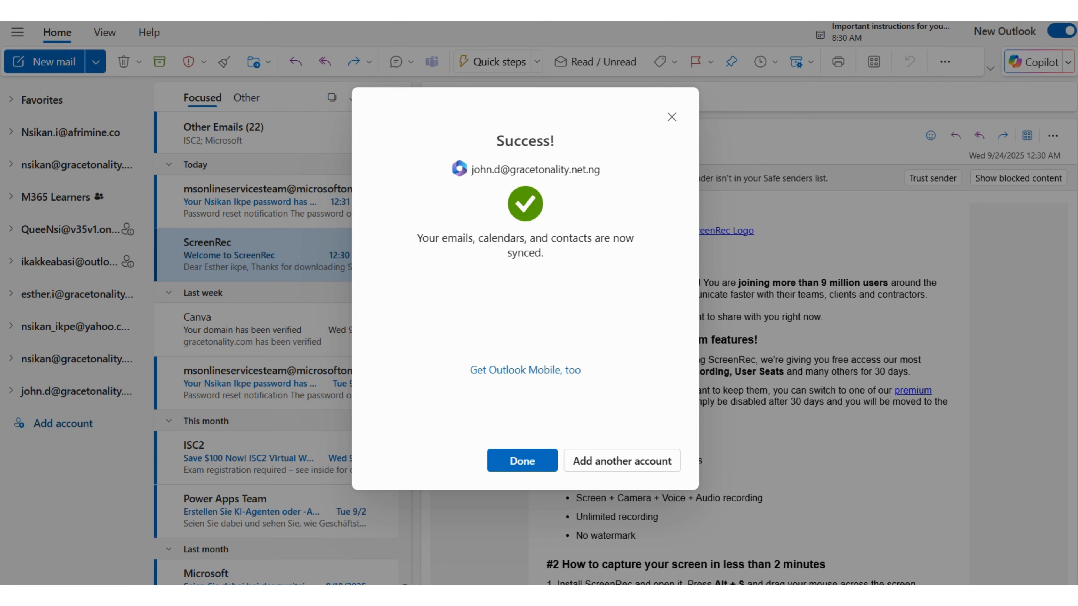
left_click(519, 460)
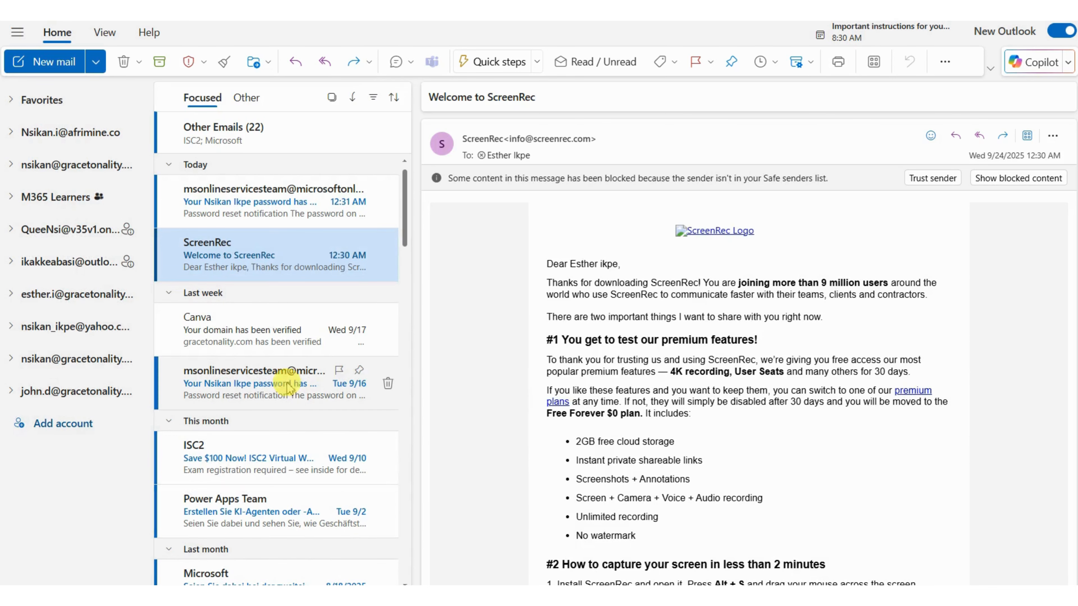
- Check the newly added member account's inbox, and open the inbox of the gracetonality.com account listed just above it
left_click(58, 395)
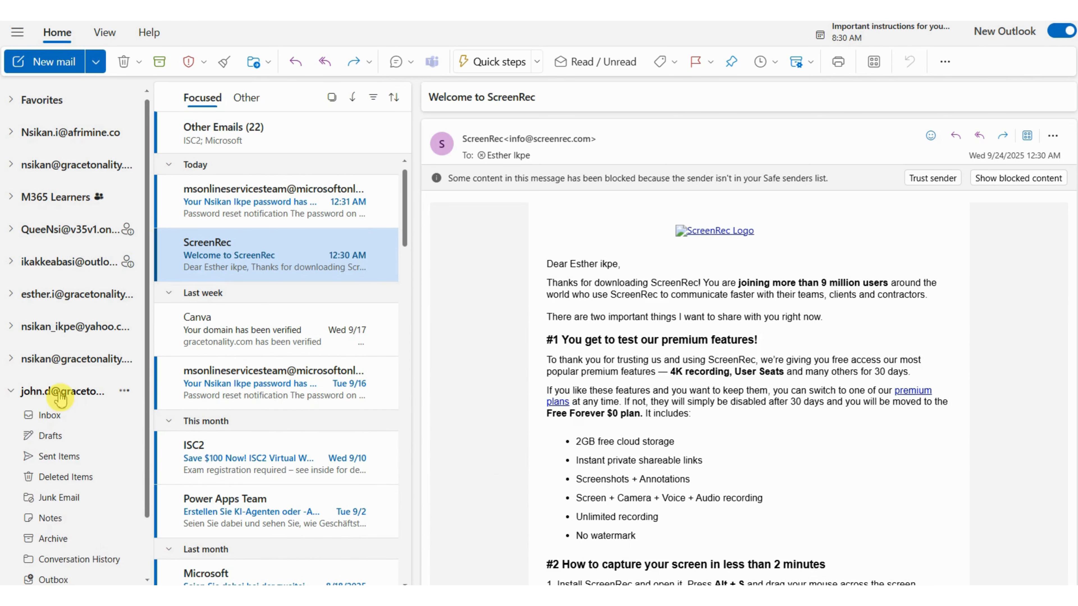
left_click(49, 415)
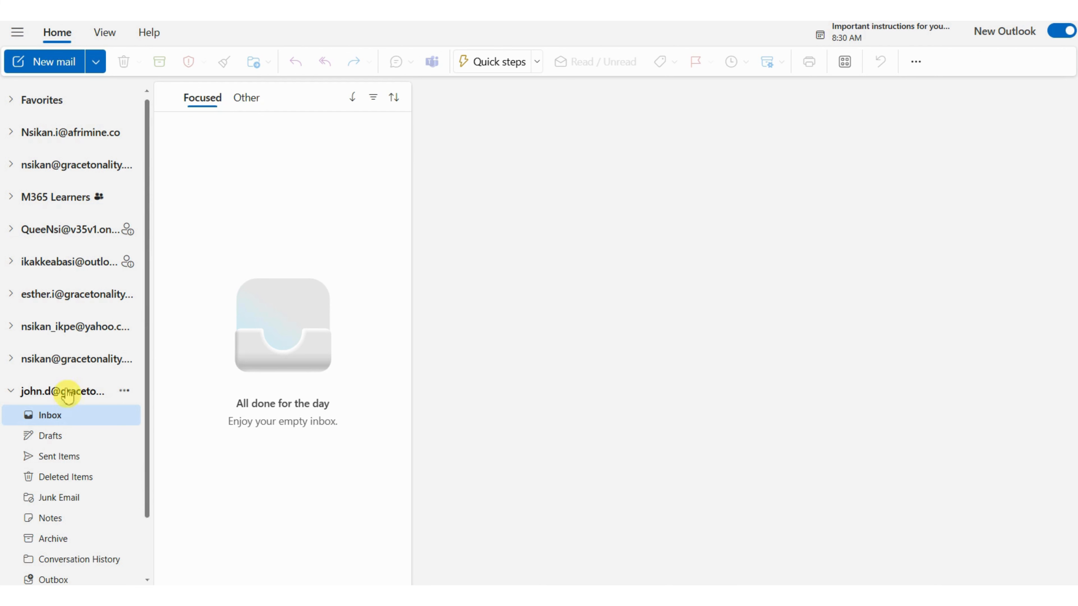
left_click(68, 358)
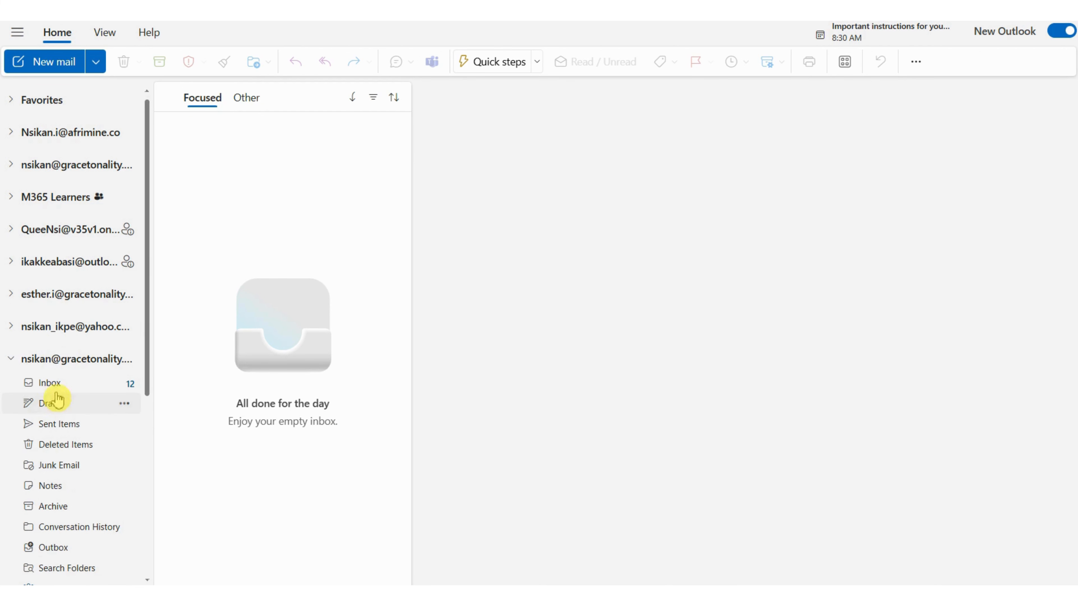
left_click(54, 365)
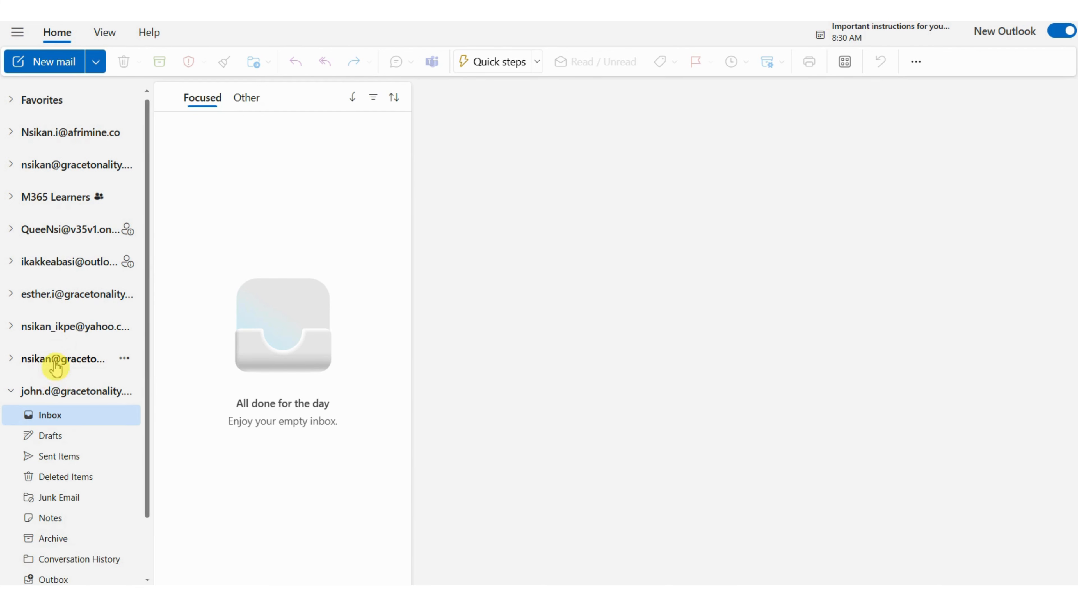
left_click(44, 370)
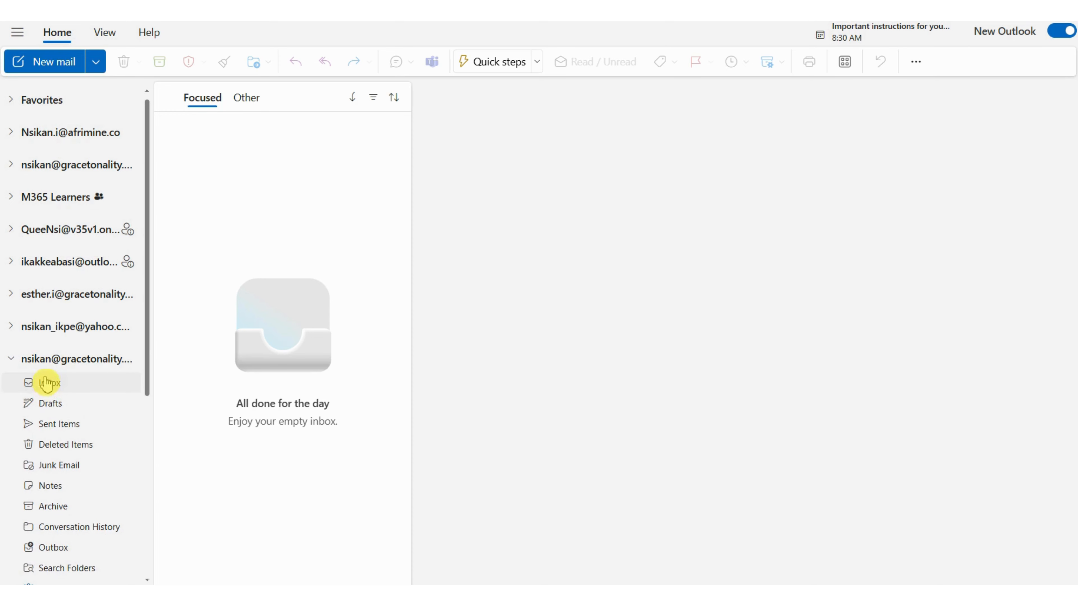
left_click(46, 383)
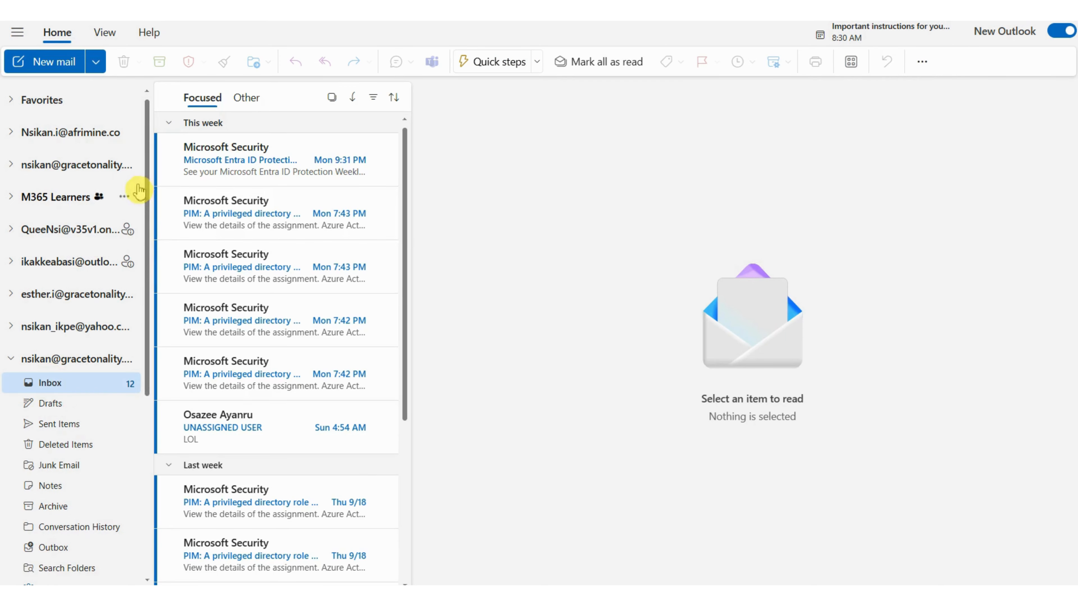
- Start a new email from the open gracetonality.com account and address it to the HR Updates group's email address
left_click(55, 62)
left_click(488, 146)
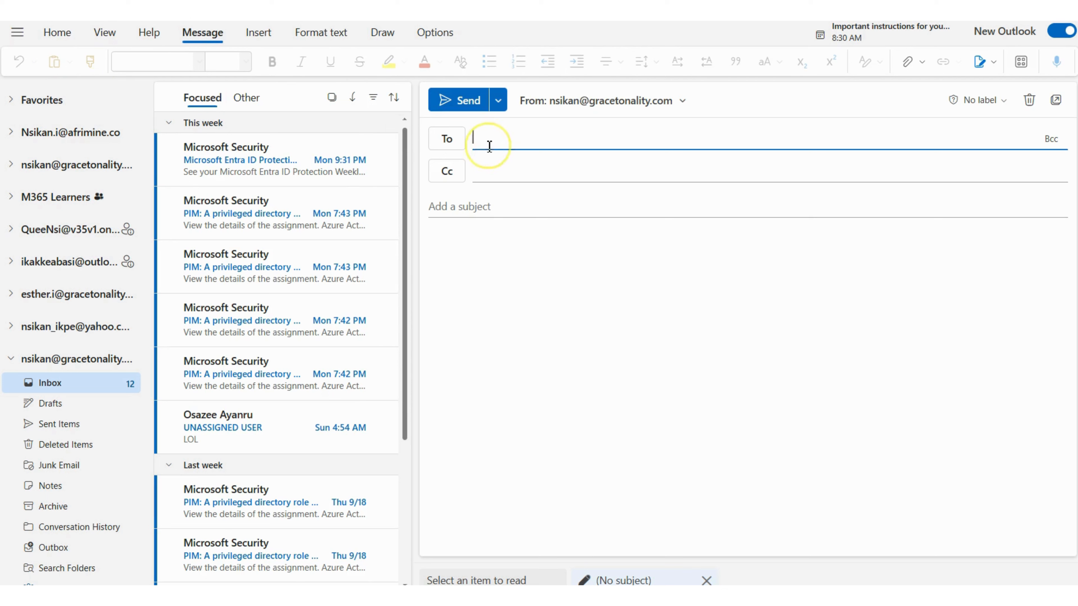
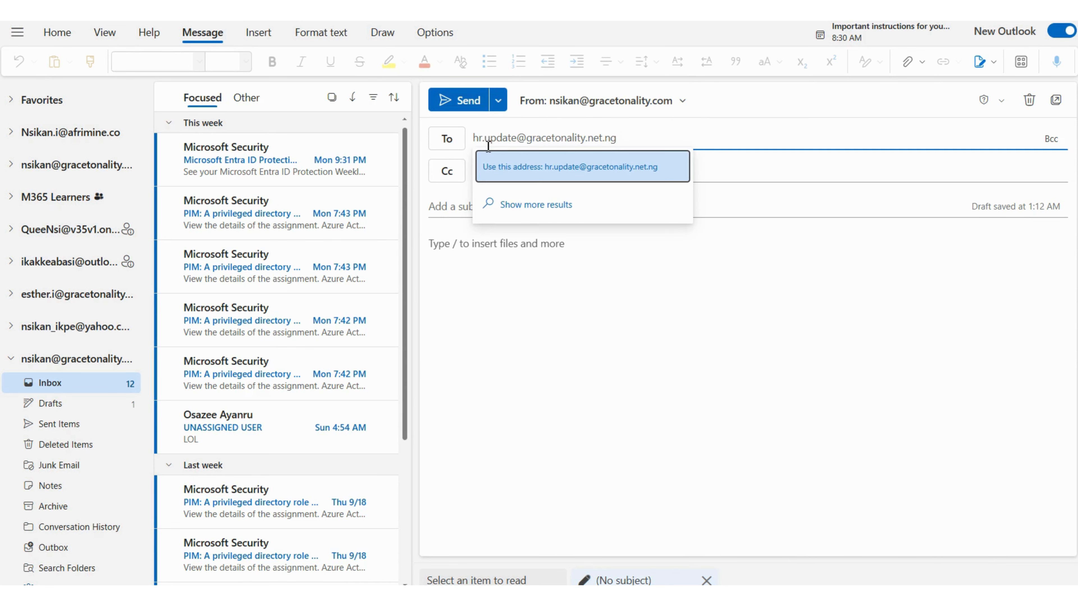
left_click(522, 170)
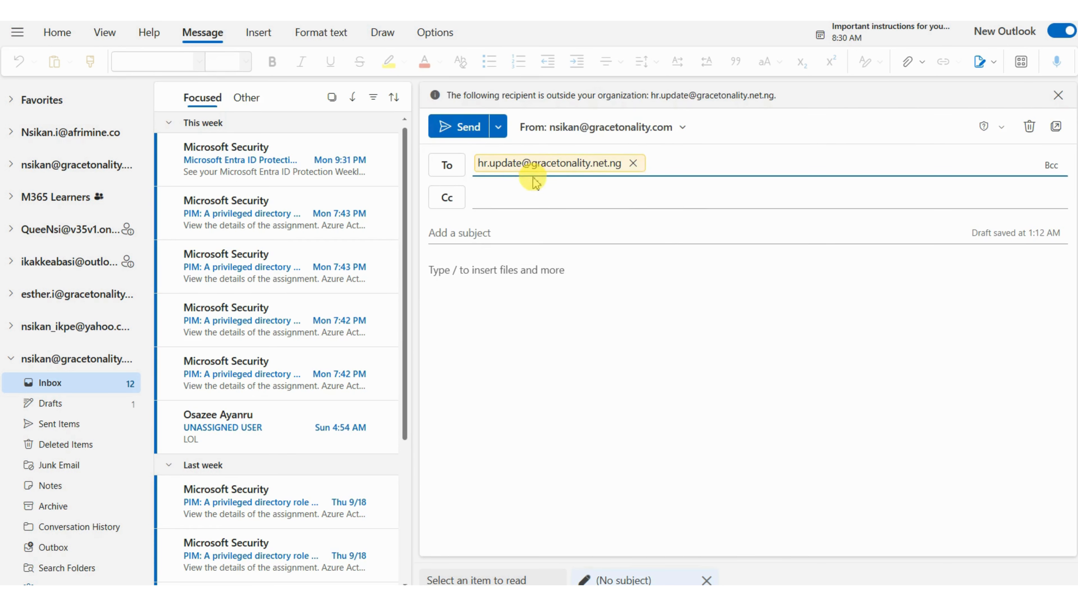
- Leave the Cc line empty and give the email the subject "Info!"
left_click(526, 198)
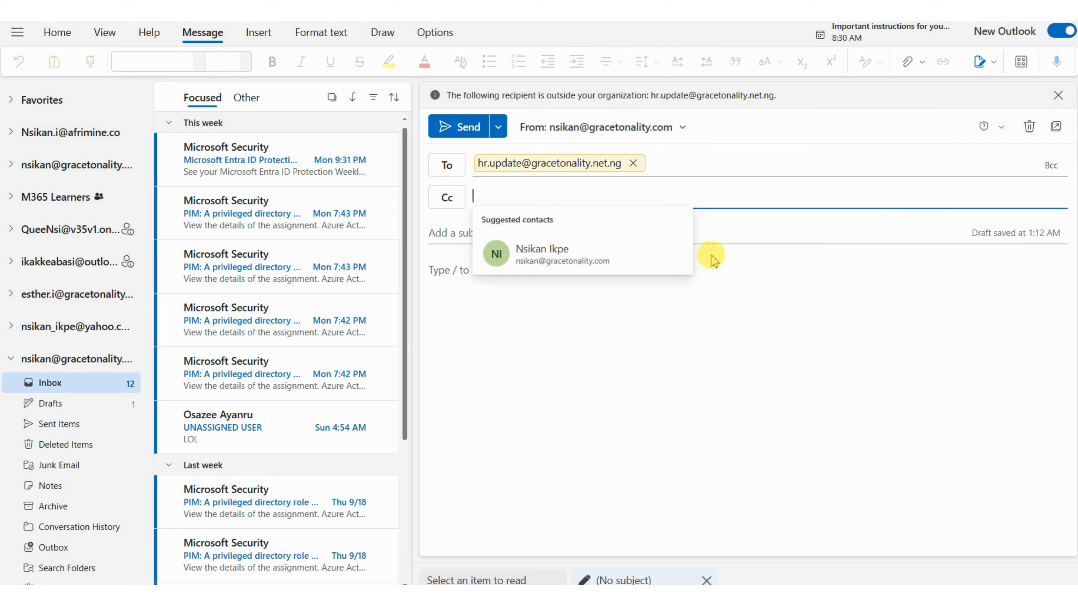
left_click(734, 267)
left_click(536, 228)
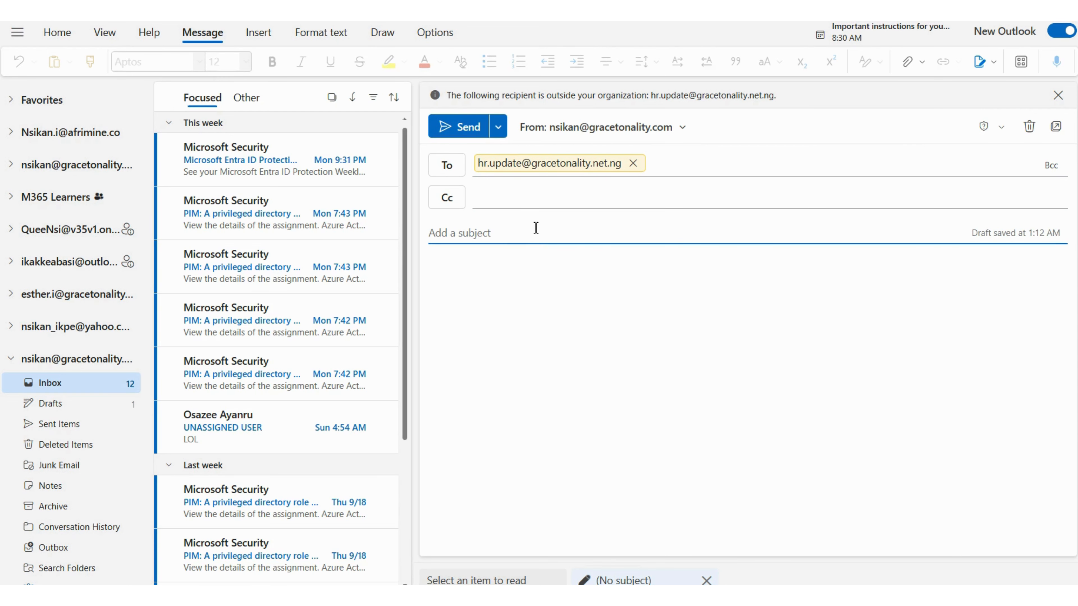
type("Info")
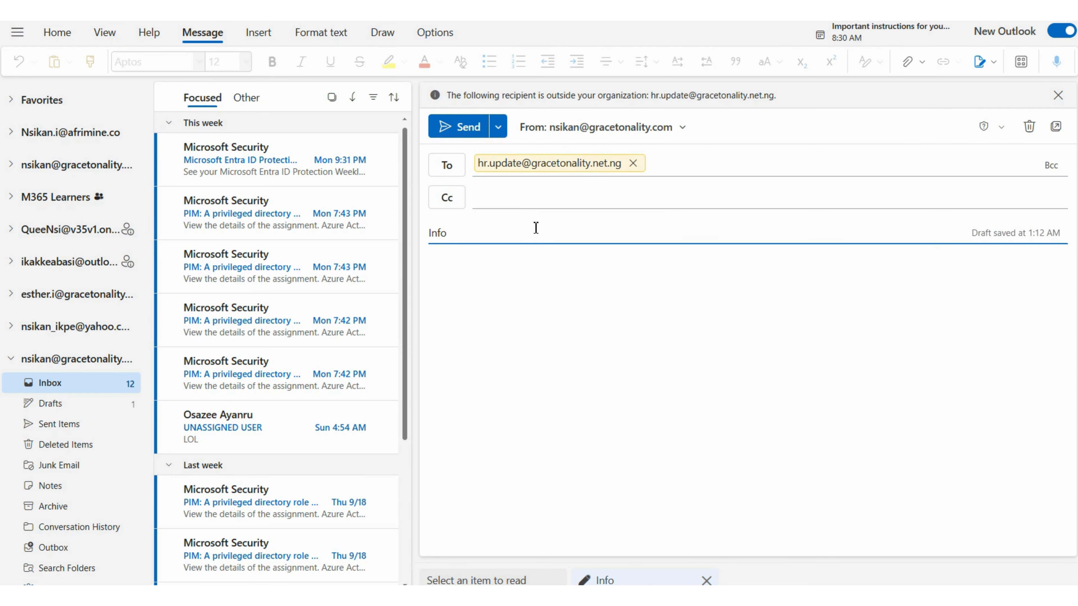
type("!")
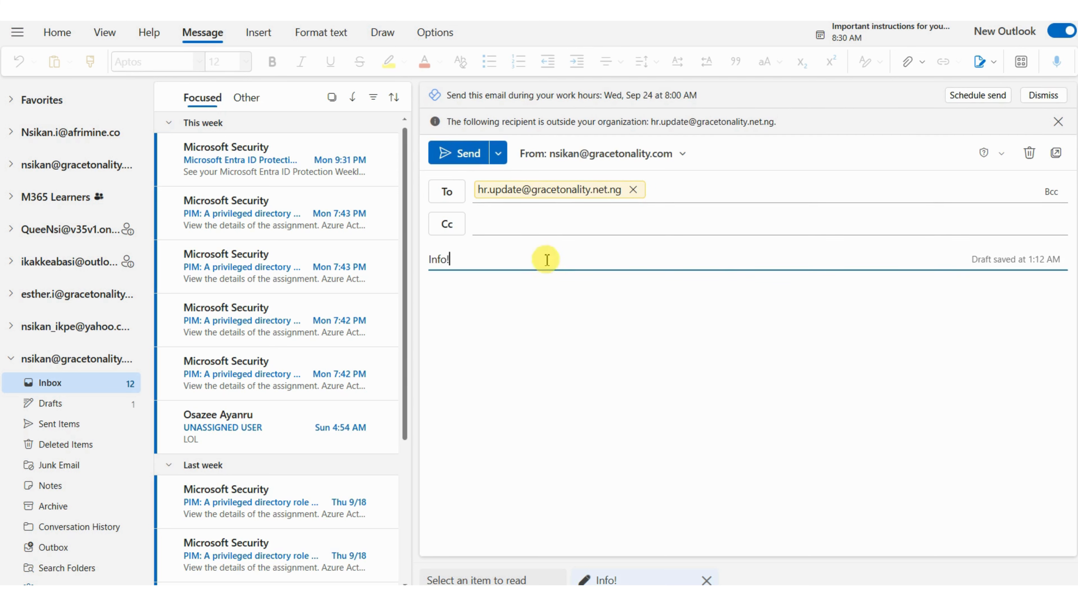
- Write "Here is our new updates!" as the email's message body
left_click(528, 298)
type("He")
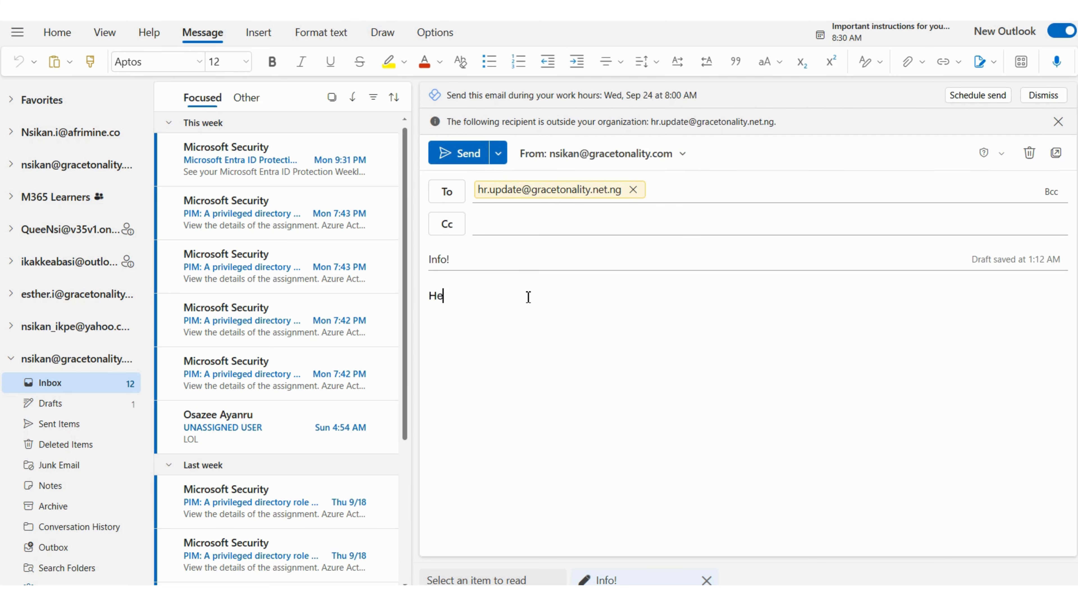
type("re is our")
type(" new updt")
type("aes")
key("BackSpace")
key("BackSpace")
type("ates!")
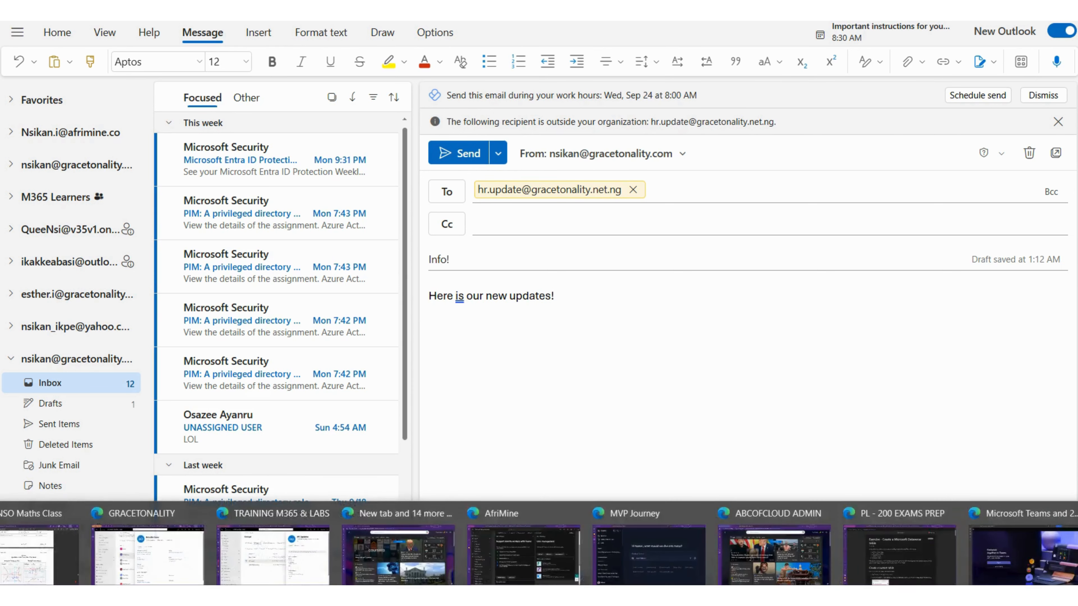
- Check the HR Updates group's address in the Exchange admin center, then return to Outlook and send the email
left_click(292, 552)
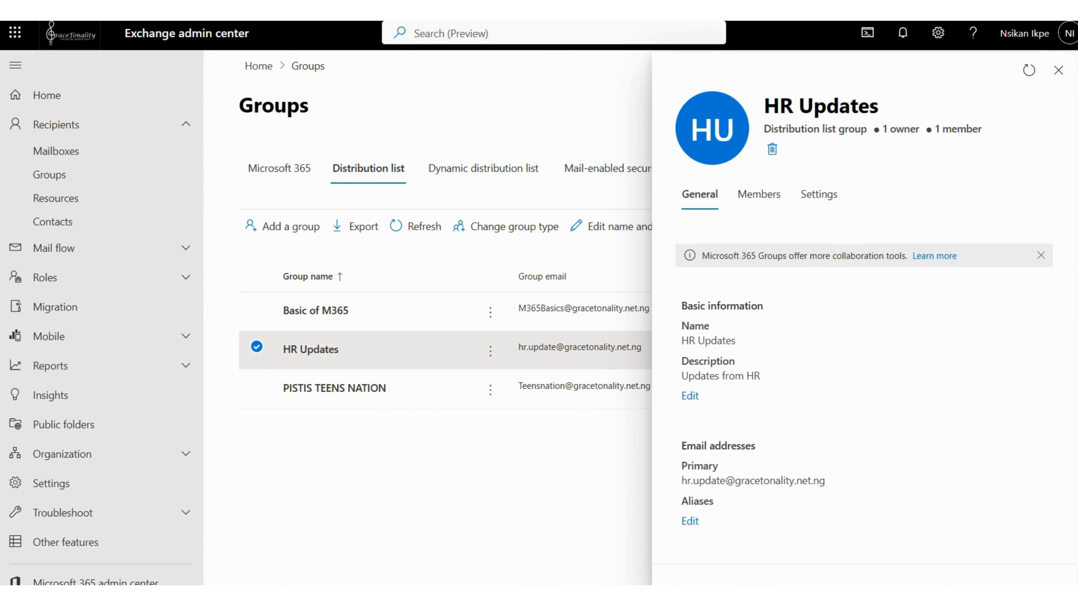
left_click(774, 594)
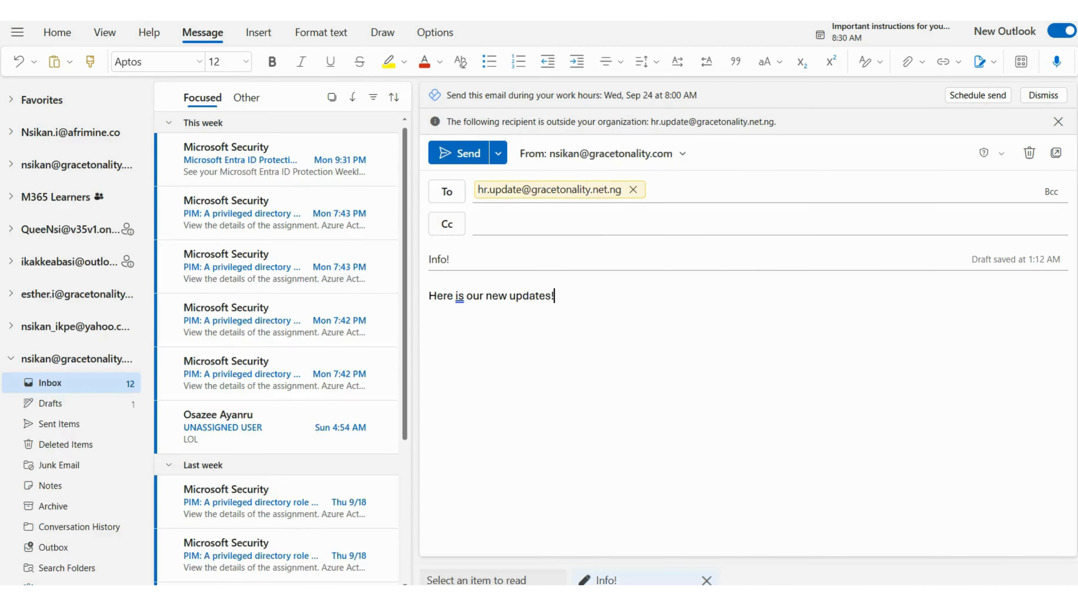
left_click(466, 154)
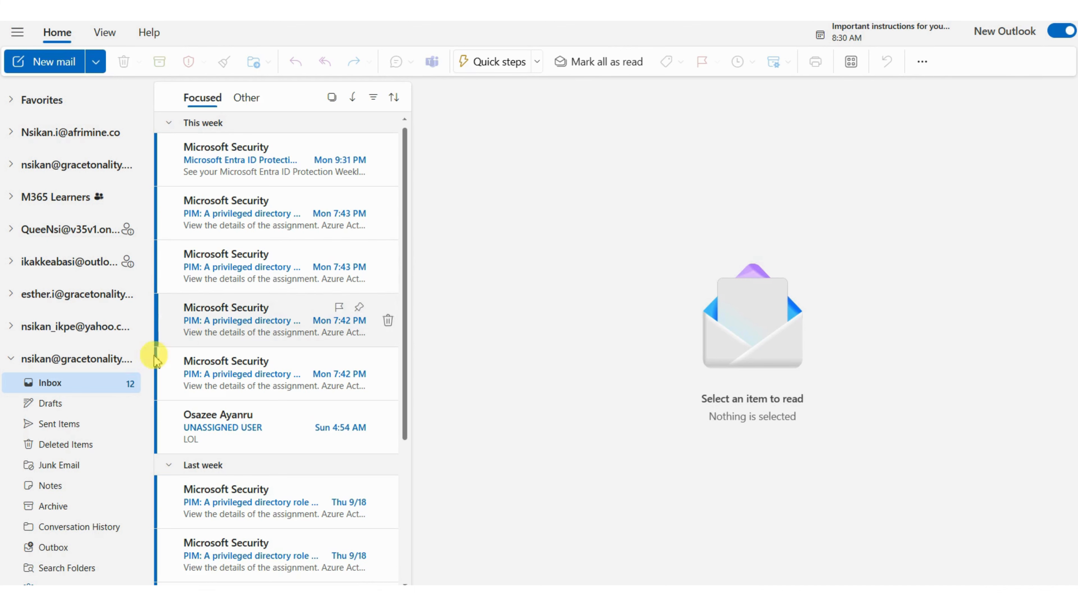
- Open the group member's inbox and read the "Info!" email sent to the group
scroll(26, 495, "down", 5)
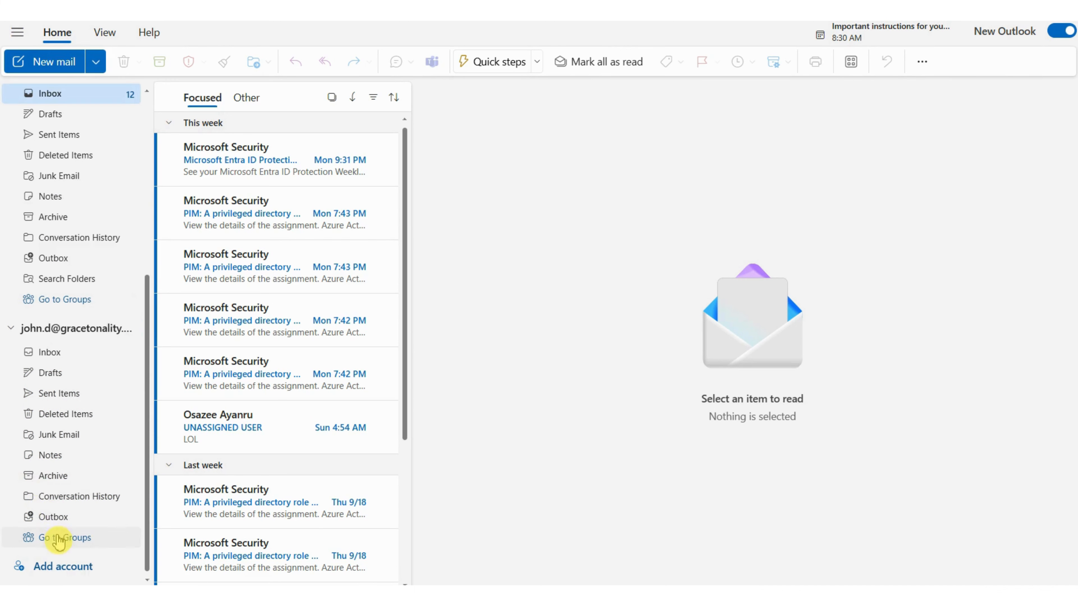
left_click(51, 352)
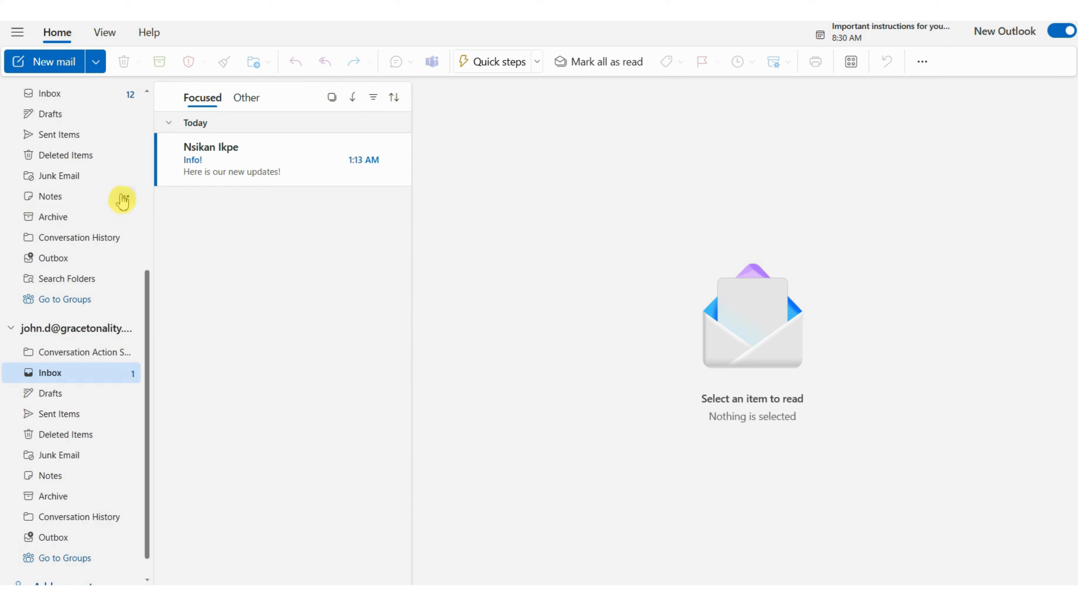
left_click(241, 163)
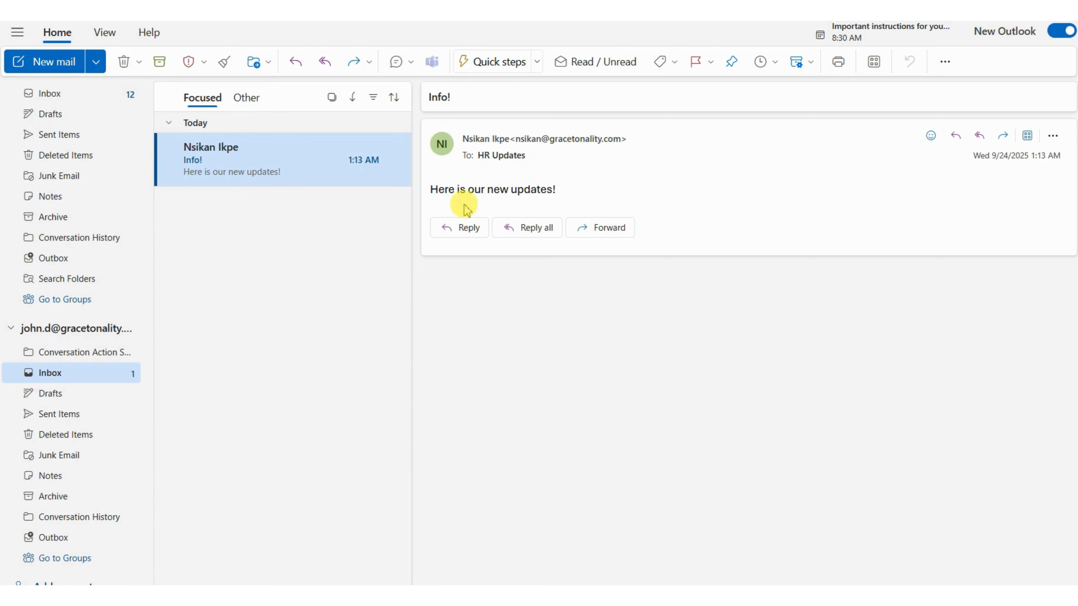
- View the owners and members of the HR Updates recipient group from the received email, then close its details
left_click(500, 155)
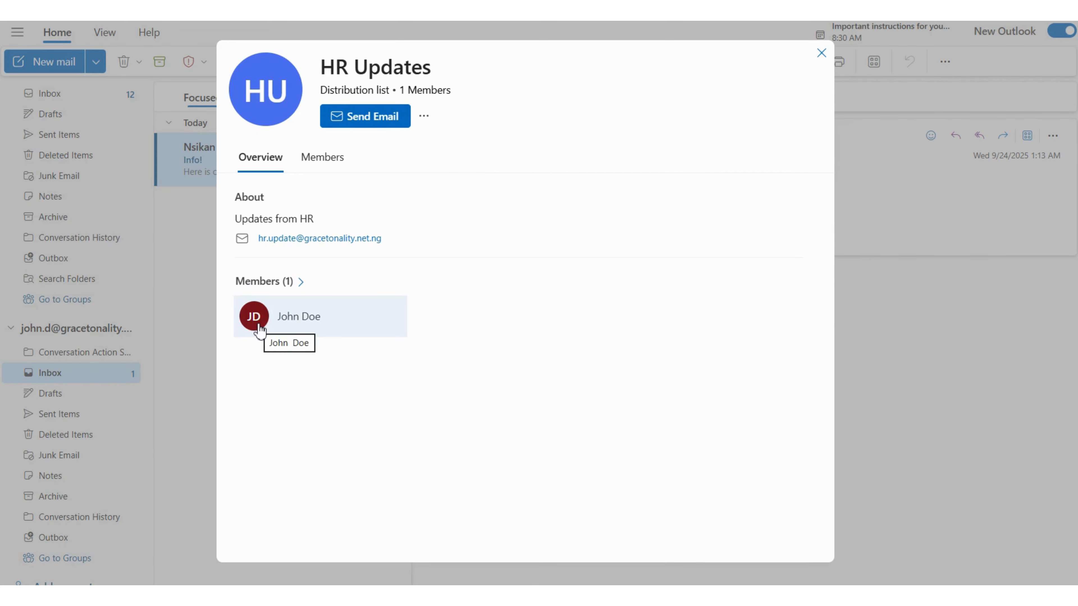
left_click(323, 158)
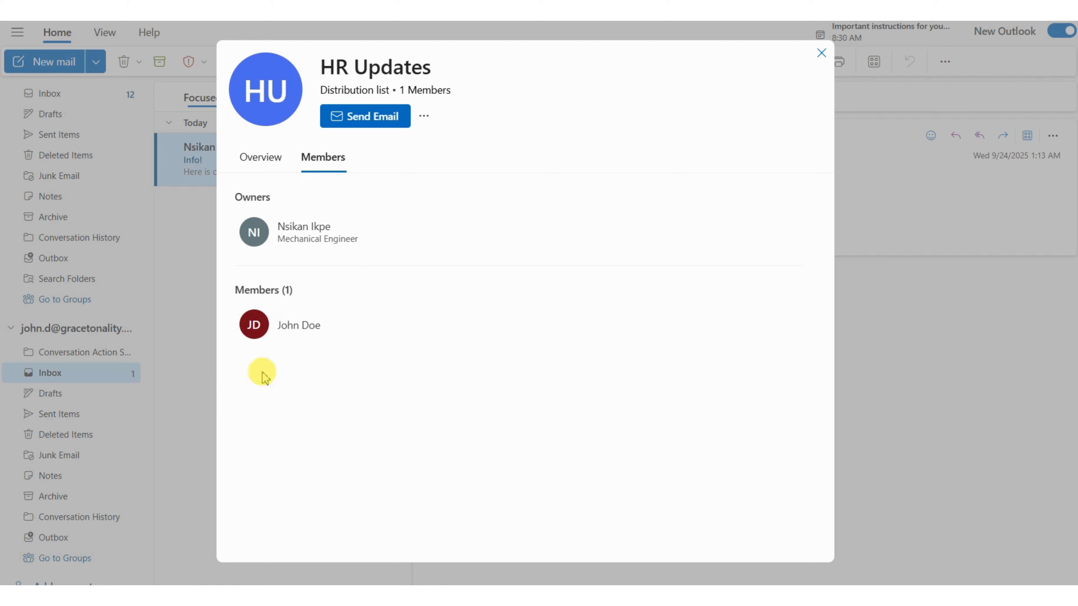
left_click(821, 55)
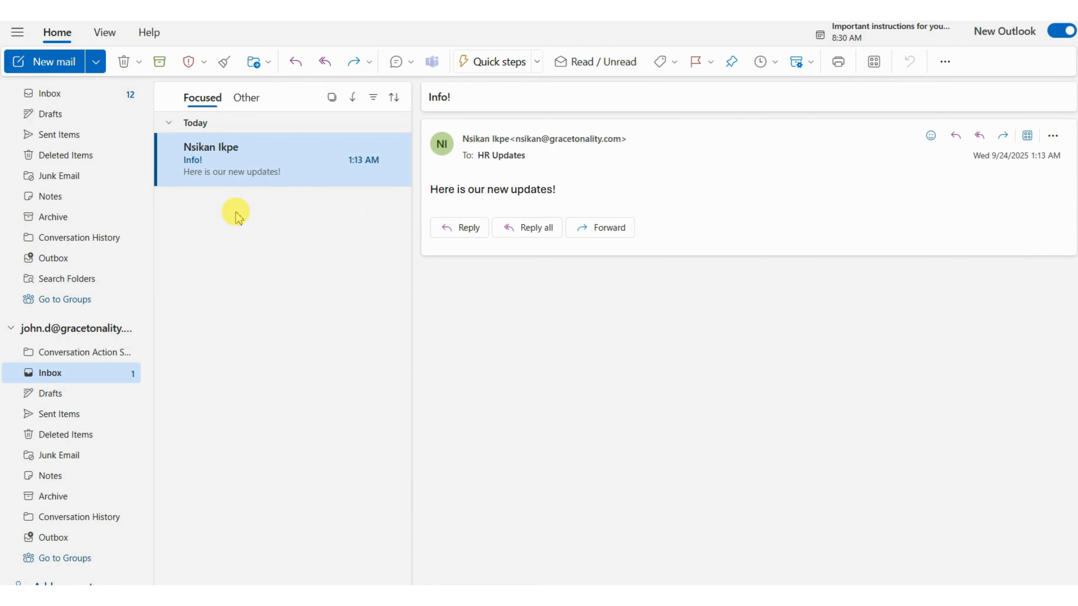